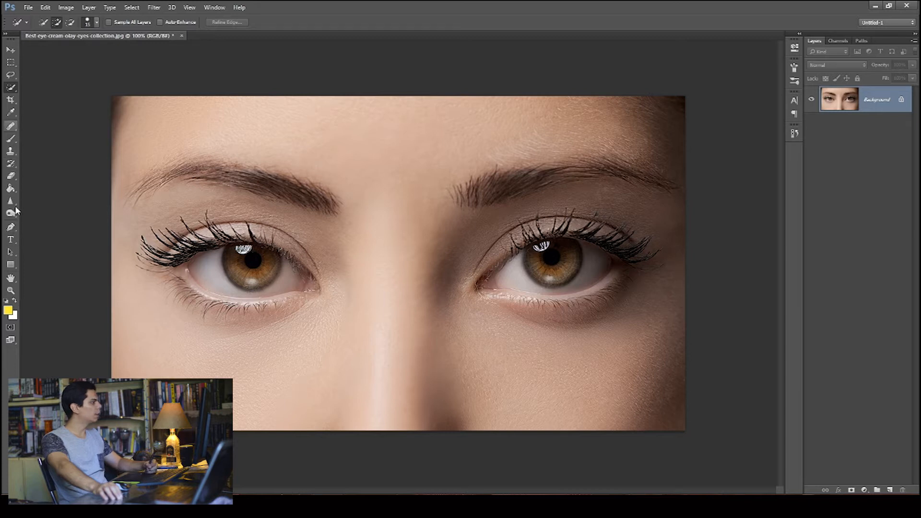
# Sample the skin tone between the eyebrows with the Eyedropper and confirm it as the foreground colour.
pyautogui.click(10, 112)
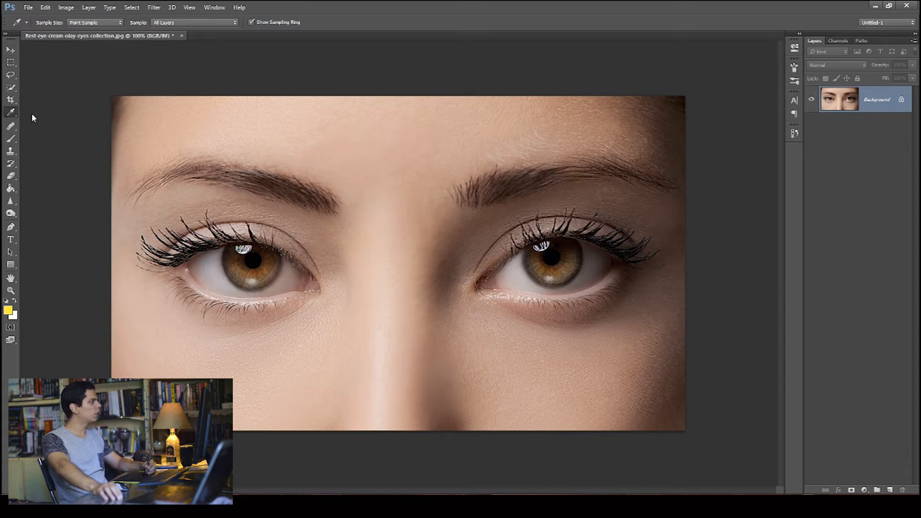
pyautogui.click(10, 113)
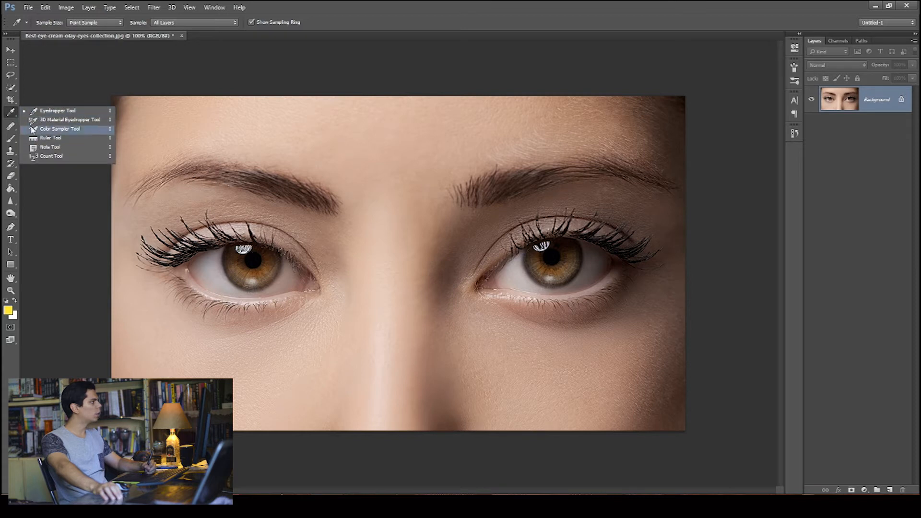
pyautogui.click(33, 115)
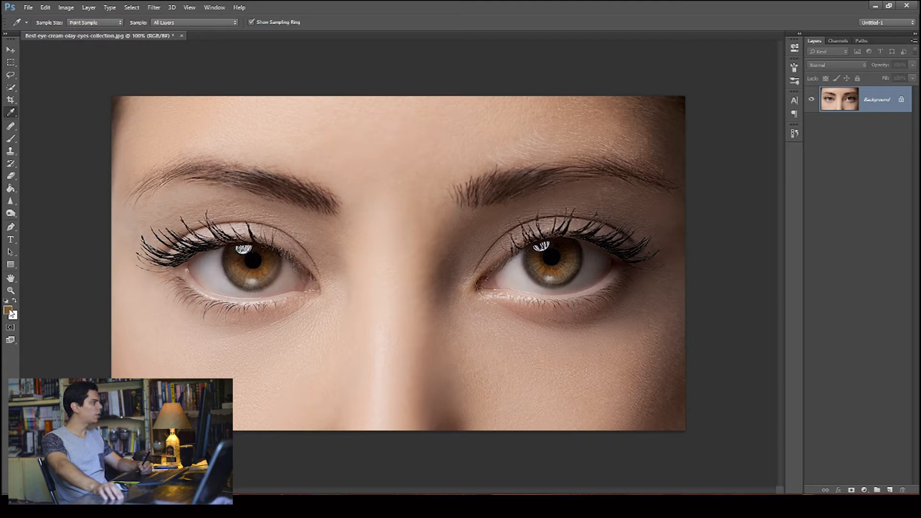
pyautogui.click(409, 157)
pyautogui.click(8, 310)
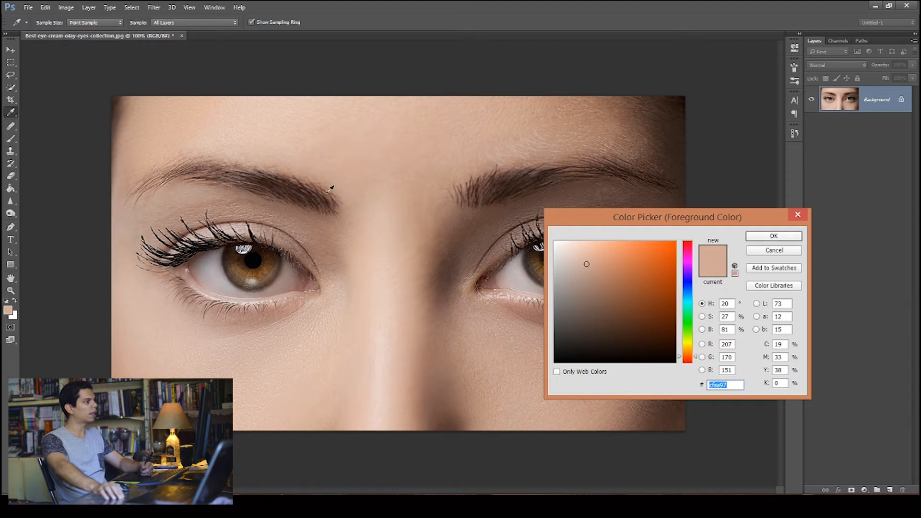
pyautogui.click(770, 236)
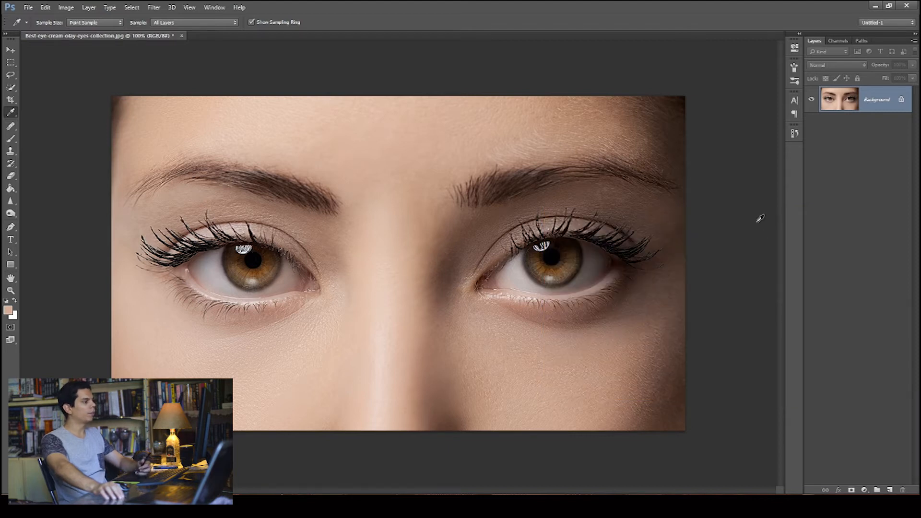
# Outline the whole left-hand eyebrow with a freehand Lasso selection.
pyautogui.click(10, 74)
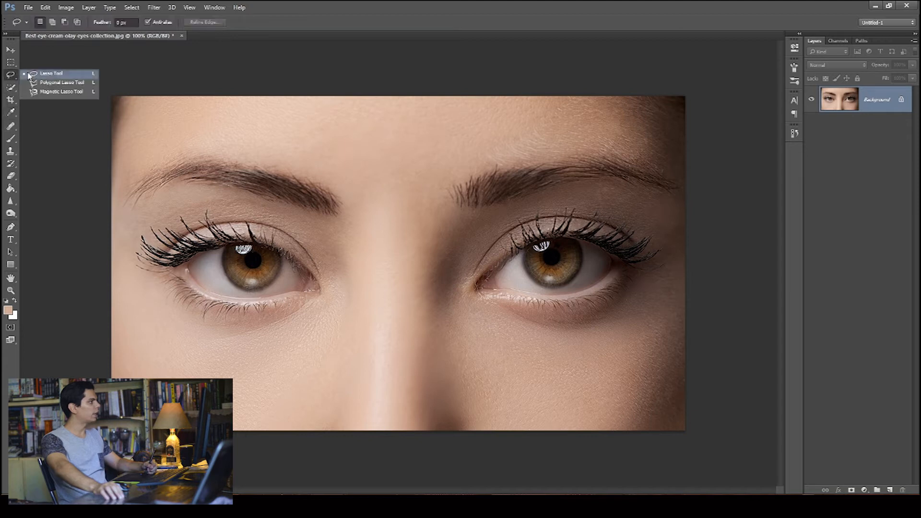
pyautogui.click(32, 76)
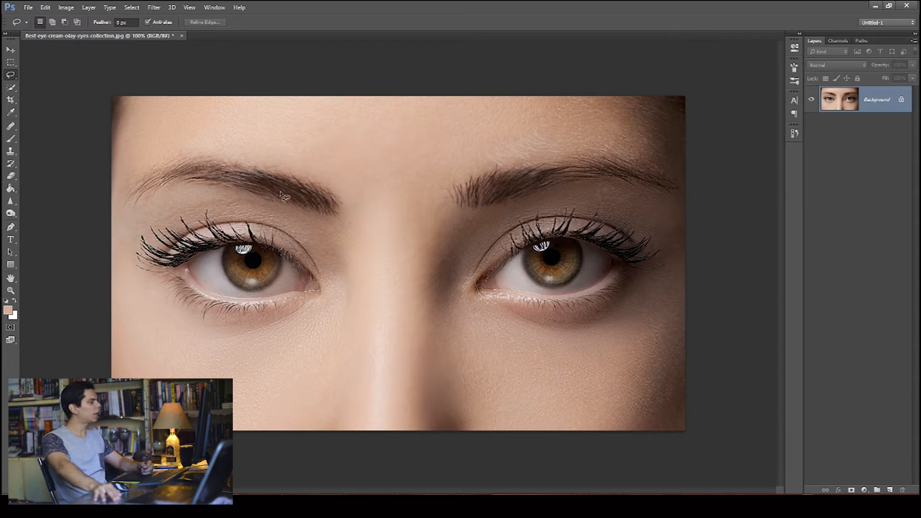
pyautogui.moveTo(340, 206); pyautogui.dragTo(290, 178)
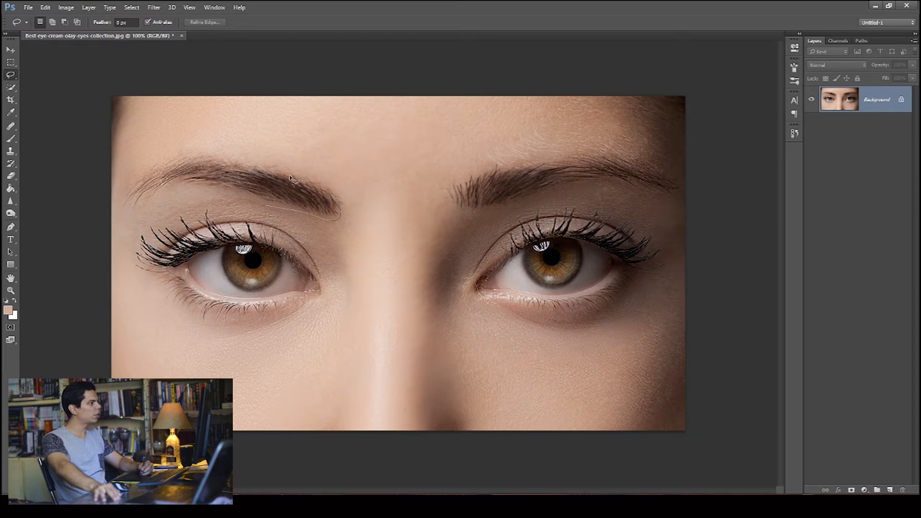
pyautogui.moveTo(209, 164)
pyautogui.mouseDown()
pyautogui.moveTo(172, 165)
pyautogui.moveTo(134, 194)
pyautogui.mouseUp()
pyautogui.moveTo(249, 199); pyautogui.dragTo(279, 208)
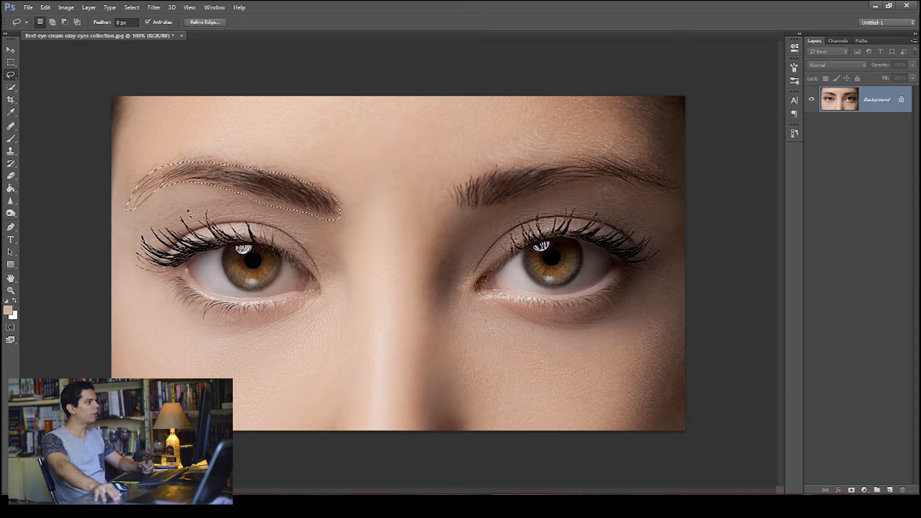
# Copy the selected eyebrow to a new layer, try moving it below the eye, and delete that layer.
pyautogui.hotkey('ctrl', 'j')
pyautogui.hotkey('ctrl', 't')
pyautogui.moveTo(280, 191); pyautogui.dragTo(379, 333)
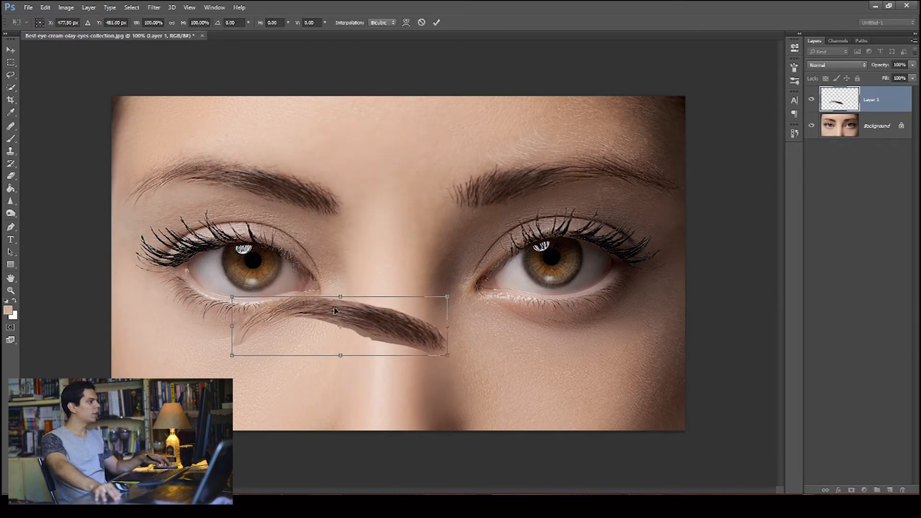
pyautogui.press('Escape')
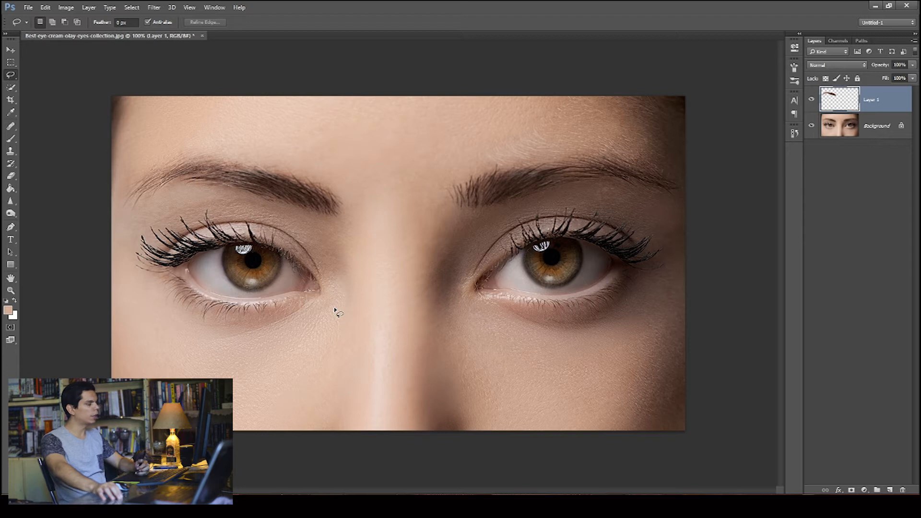
pyautogui.press('Delete')
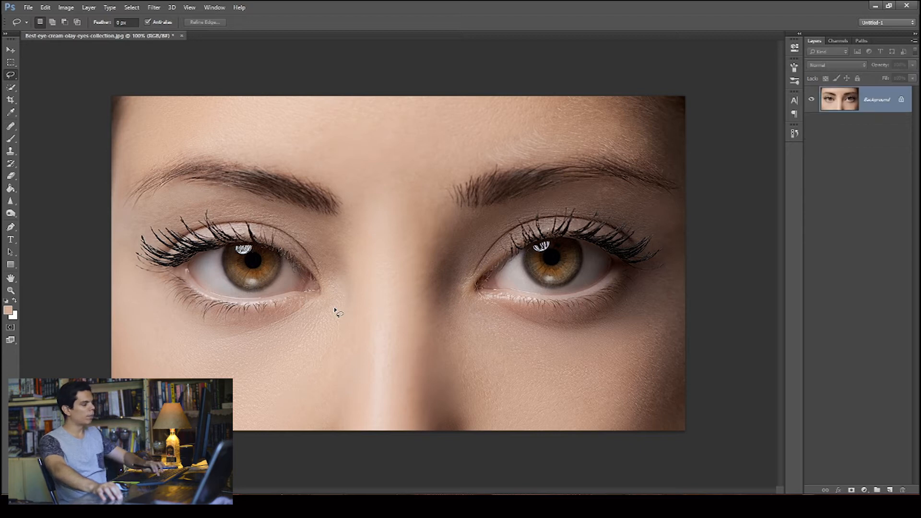
# Select the inner end of the left-hand eyebrow and the skin around it with the Polygonal Lasso.
pyautogui.rightClick(9, 77)
pyautogui.click(56, 84)
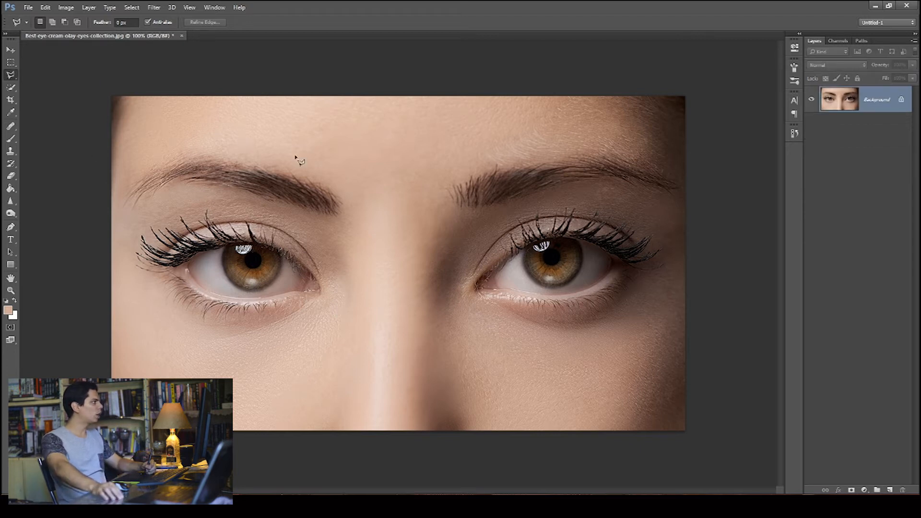
pyautogui.click(371, 205)
pyautogui.click(294, 251)
pyautogui.click(259, 164)
pyautogui.click(315, 146)
pyautogui.click(349, 158)
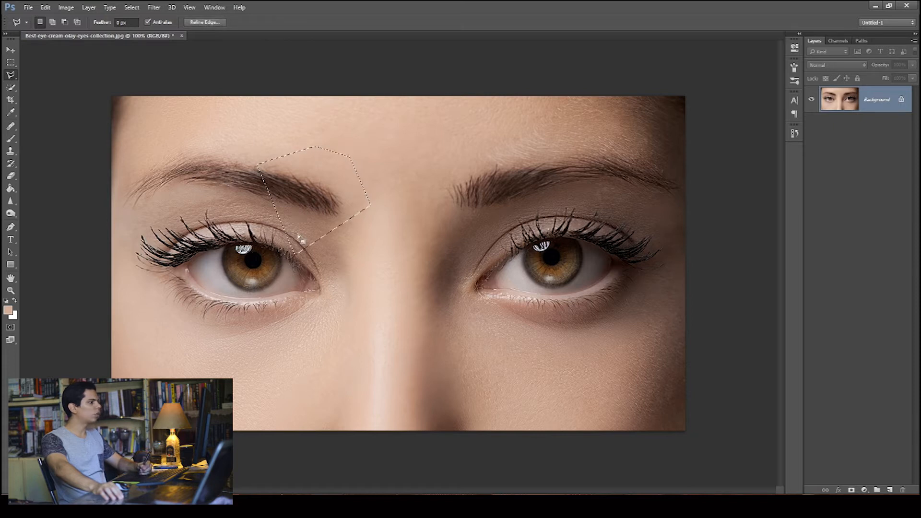
# Discard a second polygonal outline started on the nose bridge and deselect the eyebrow area.
pyautogui.click(412, 312)
pyautogui.click(382, 212)
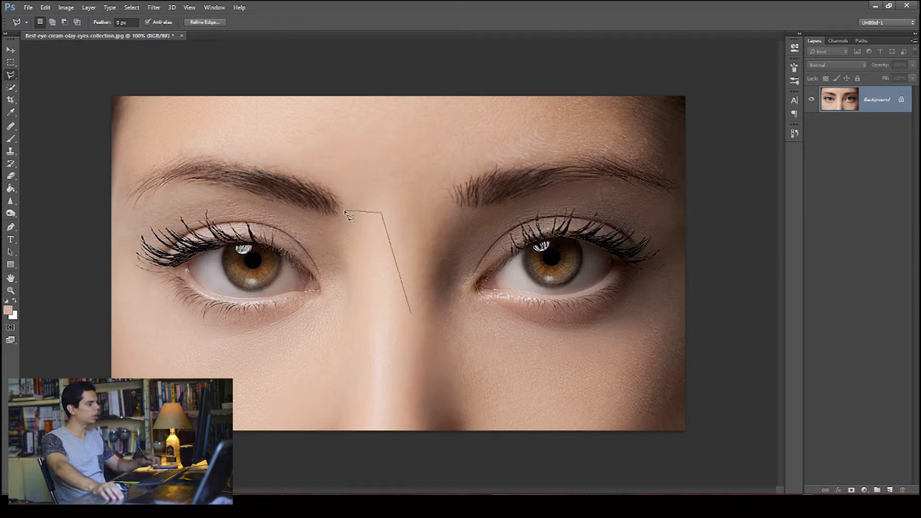
pyautogui.press('Escape')
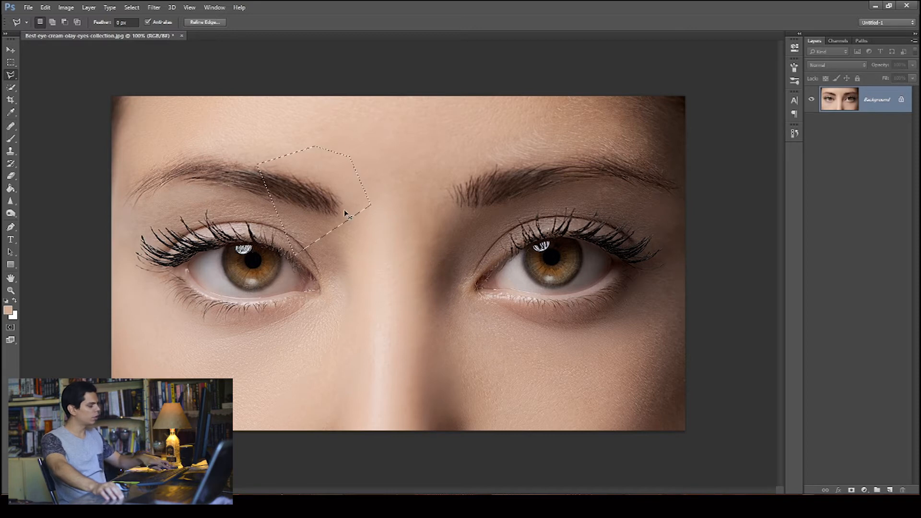
pyautogui.hotkey('alt', 's')
pyautogui.press('d')
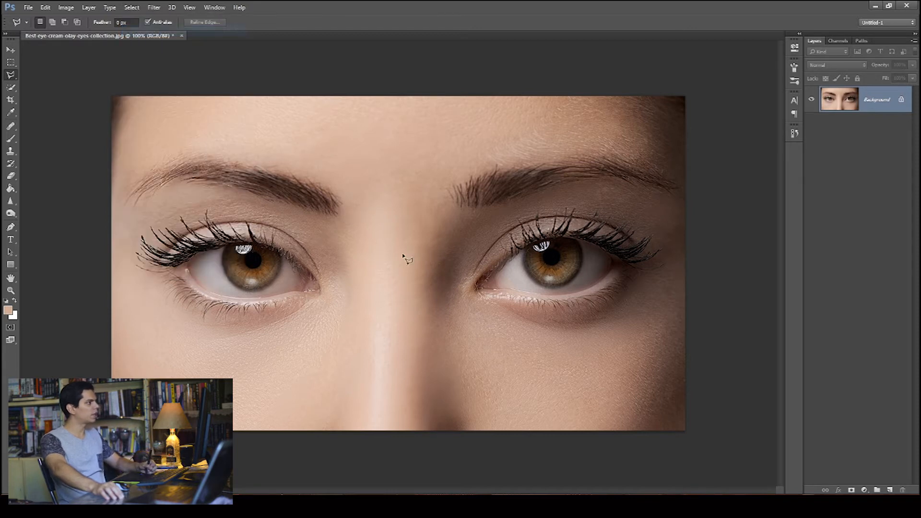
# Select the iris of the left-hand eye by tracing its edge with the Magnetic Lasso.
pyautogui.rightClick(11, 75)
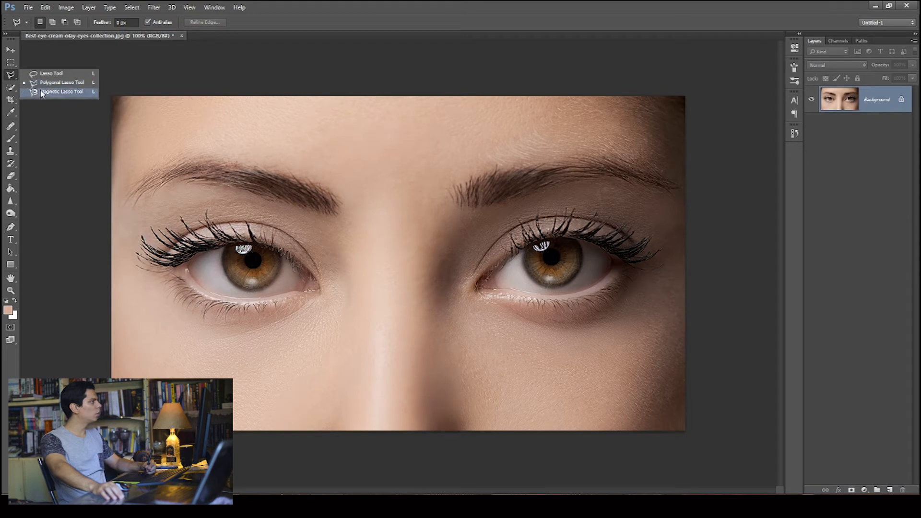
pyautogui.click(48, 95)
pyautogui.click(279, 253)
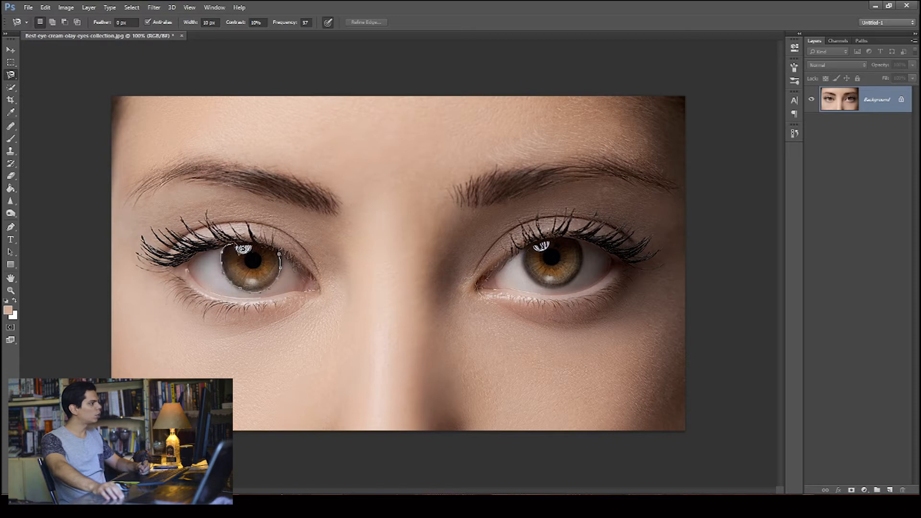
pyautogui.click(279, 253)
# Copy the selected iris to a new layer, move it below the eye's inner corner, and delete that layer.
pyautogui.hotkey('ctrl', 'j')
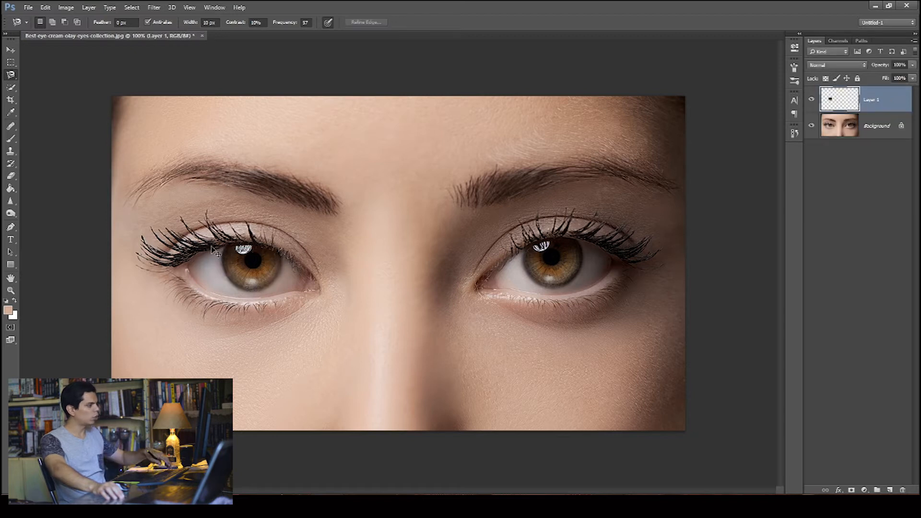
pyautogui.hotkey('ctrl', 't')
pyautogui.moveTo(271, 292); pyautogui.dragTo(349, 337)
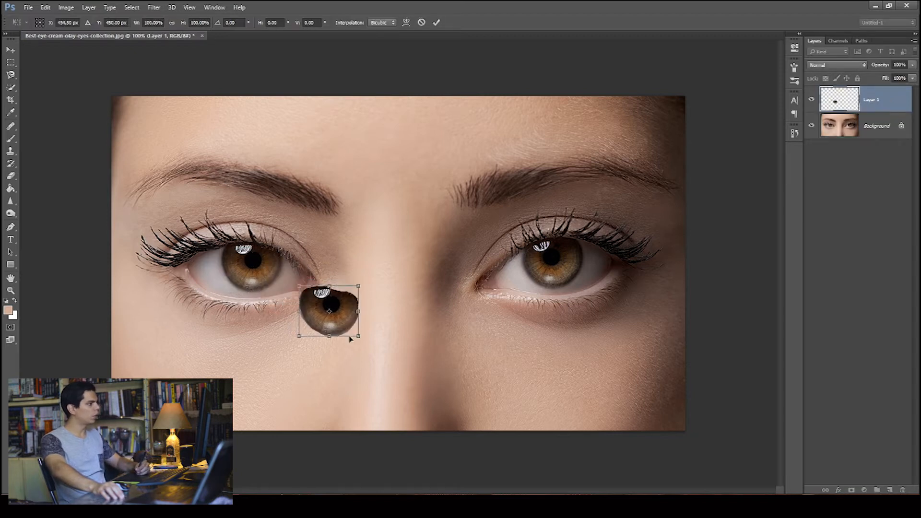
pyautogui.press('Return')
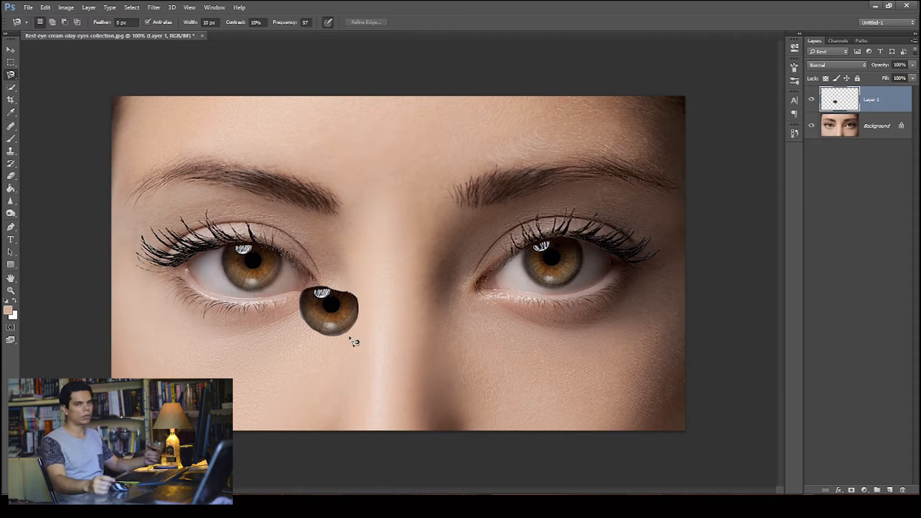
pyautogui.press('Delete')
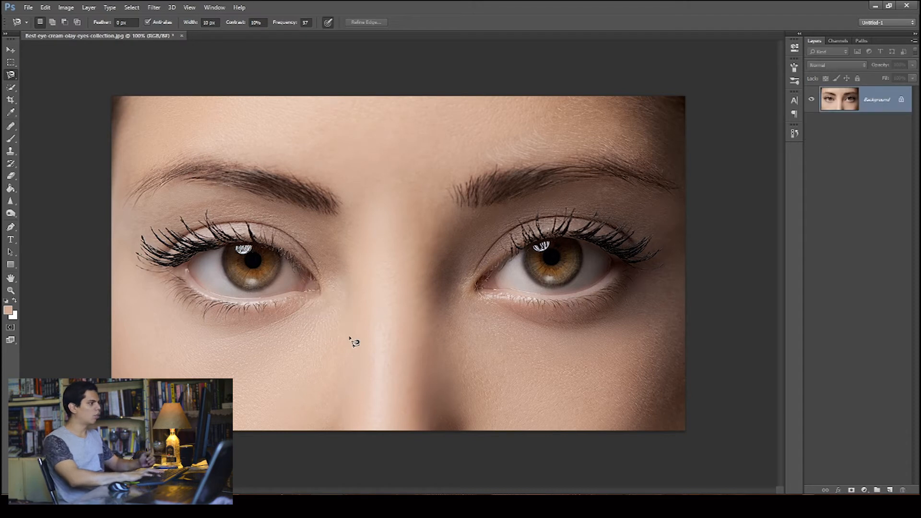
# Draw a closed, curved Pen path around the iris of the left-hand eye.
pyautogui.click(11, 226)
pyautogui.scroll(2, 229, 254)
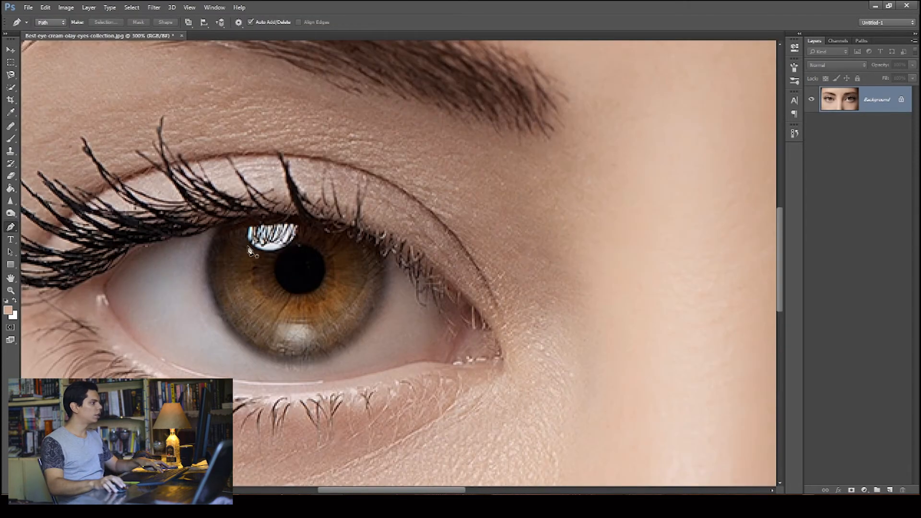
pyautogui.click(219, 224)
pyautogui.moveTo(250, 349); pyautogui.dragTo(280, 358)
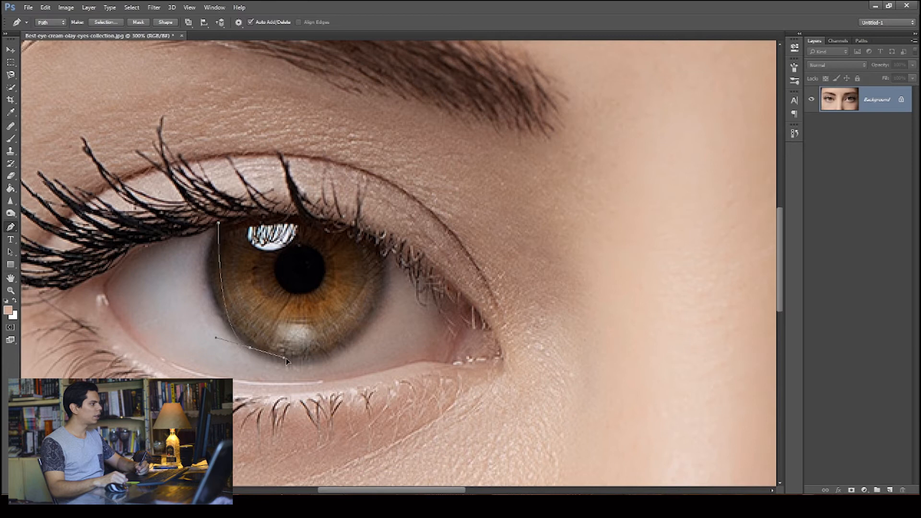
pyautogui.moveTo(297, 245); pyautogui.dragTo(288, 233)
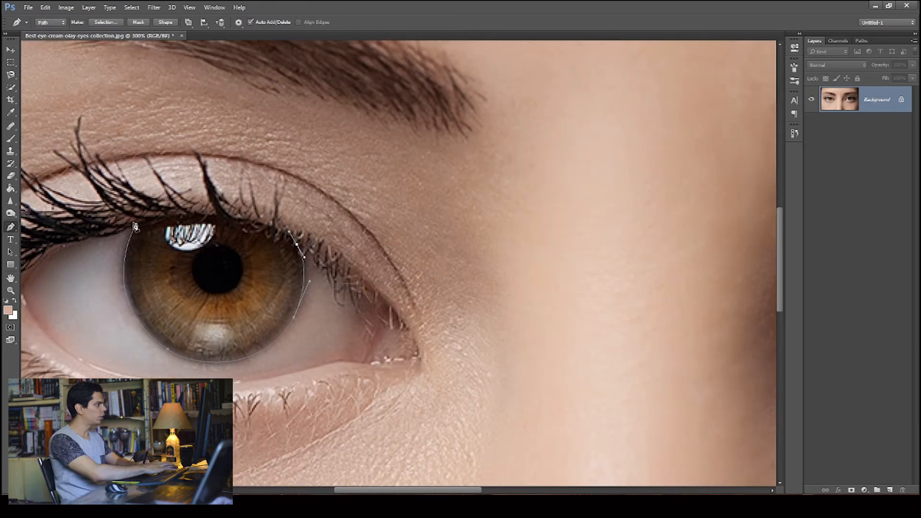
pyautogui.moveTo(136, 226); pyautogui.dragTo(94, 245)
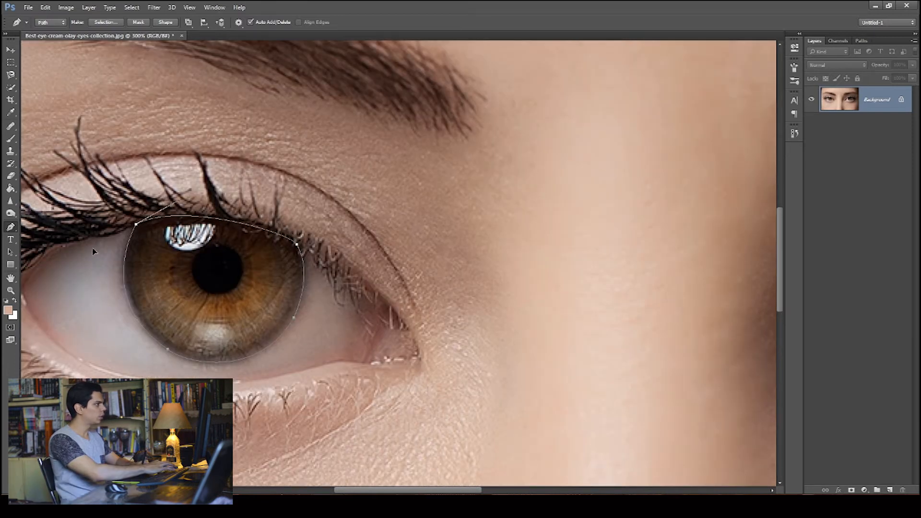
# Convert the iris path into a selection and copy the iris to a new layer.
pyautogui.rightClick(225, 272)
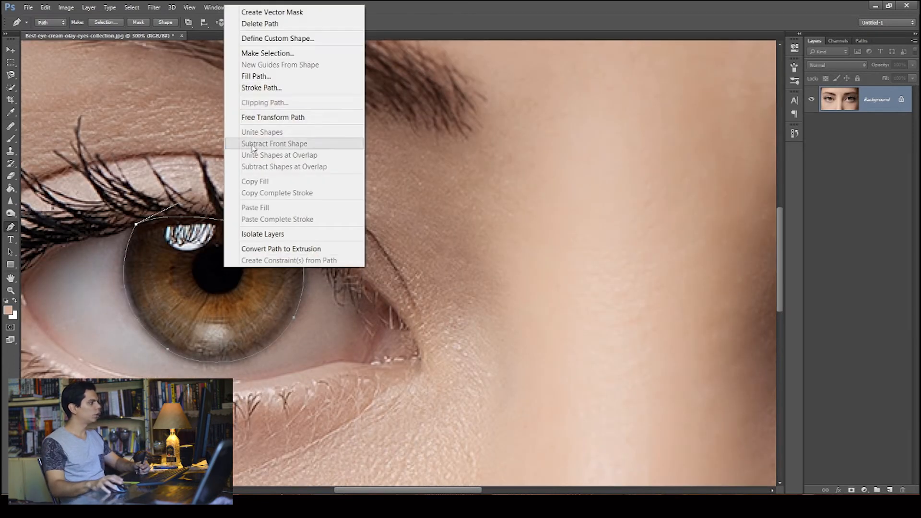
pyautogui.click(247, 52)
pyautogui.press('Return')
pyautogui.hotkey('ctrl', 'j')
# Move the copied iris onto the skin between the eye's inner corner and the nose bridge.
pyautogui.hotkey('ctrl', 't')
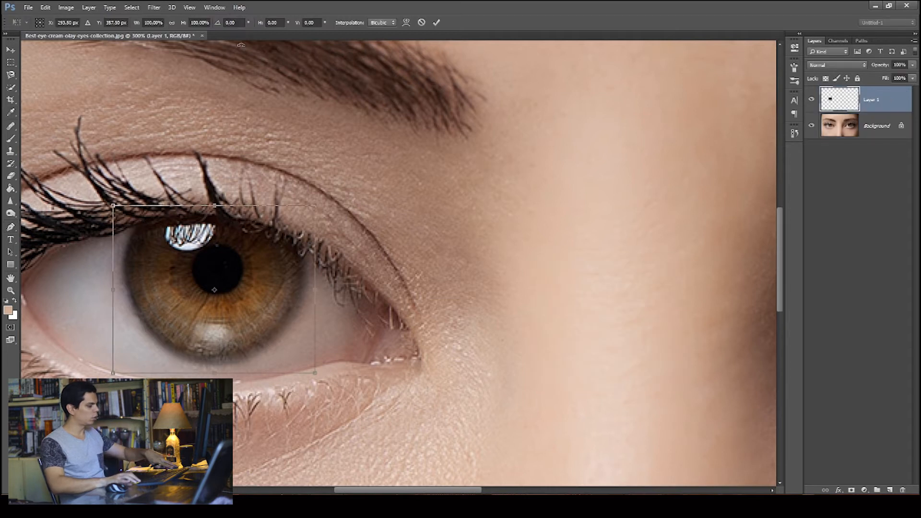
pyautogui.moveTo(281, 334); pyautogui.dragTo(609, 318)
pyautogui.press('Return')
pyautogui.press('p')
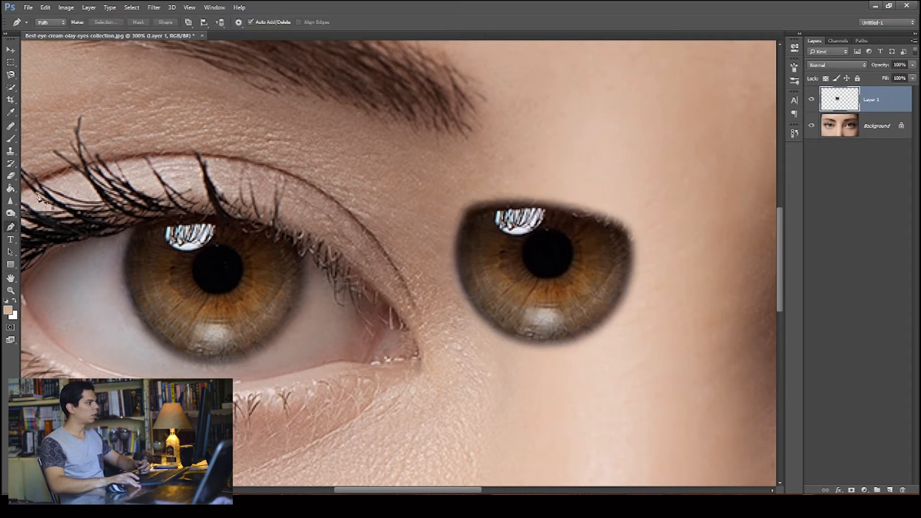
# Trace the original iris of the left-hand eye with a closed Magnetic Lasso selection.
pyautogui.click(11, 88)
pyautogui.click(11, 76)
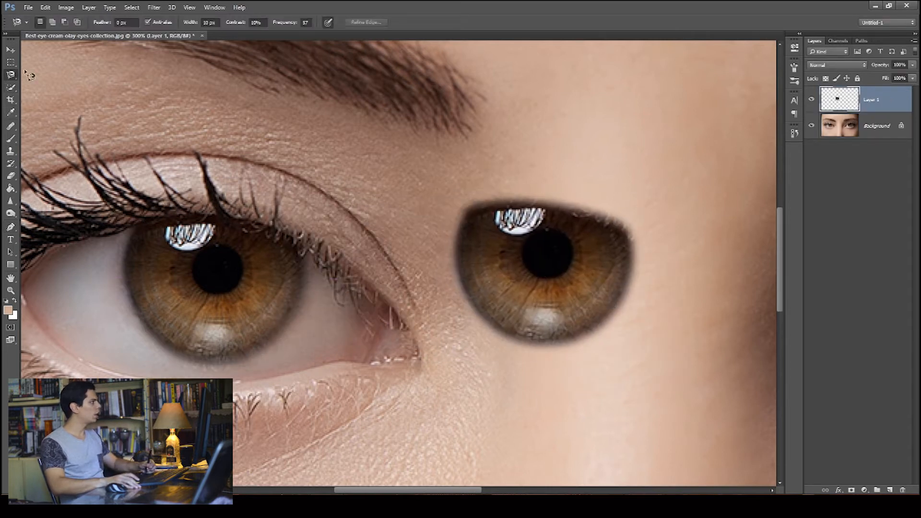
pyautogui.click(293, 249)
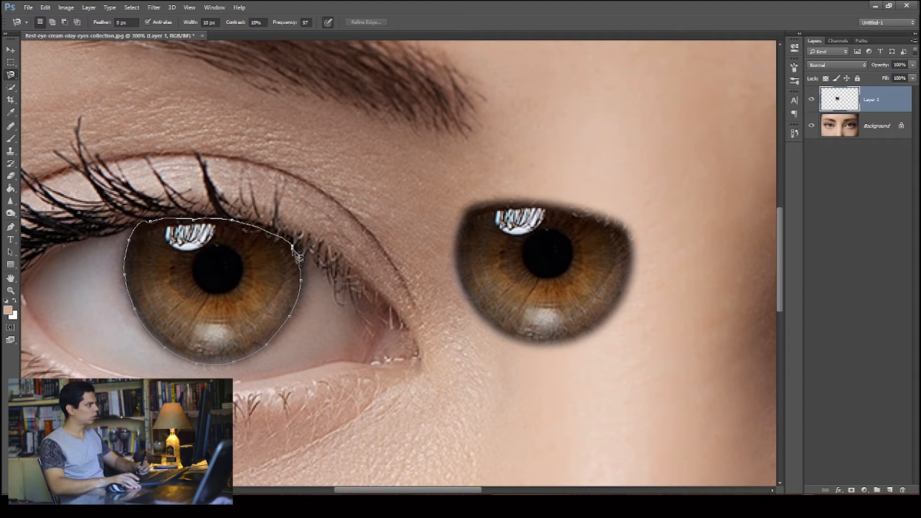
pyautogui.click(290, 250)
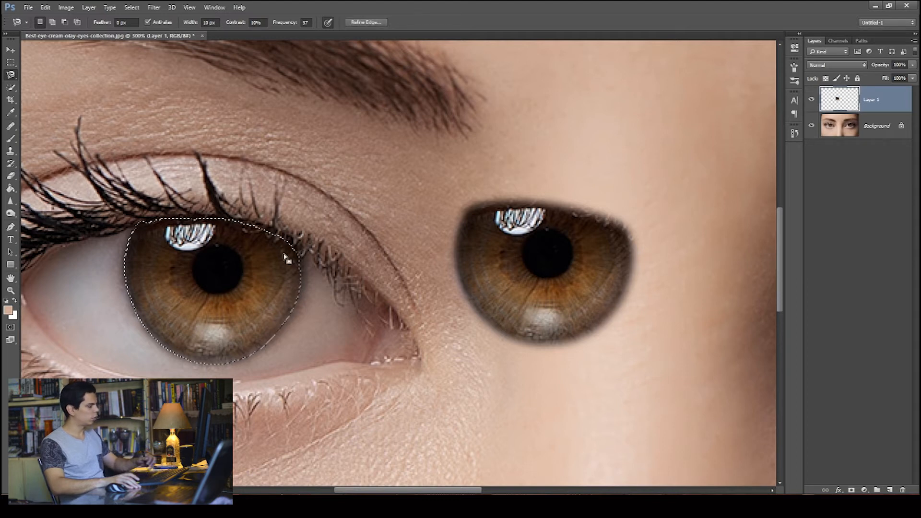
# Copy the selected iris from the Background layer to a new layer.
pyautogui.hotkey('ctrl', 'j')
pyautogui.press('Return')
pyautogui.click(824, 116)
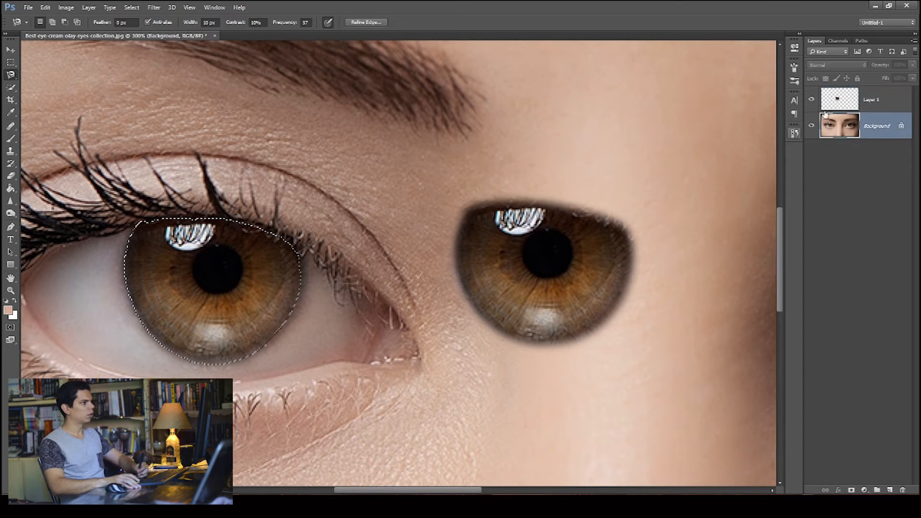
pyautogui.hotkey('ctrl', 'j')
# Move the Magnetic Lasso copy of the iris directly below the Pen-cut copy for comparison.
pyautogui.hotkey('ctrl', 't')
pyautogui.moveTo(261, 275)
pyautogui.mouseDown()
pyautogui.moveTo(546, 121)
pyautogui.moveTo(640, 118)
pyautogui.moveTo(660, 394)
pyautogui.mouseUp()
pyautogui.press('Return')
pyautogui.press('l')
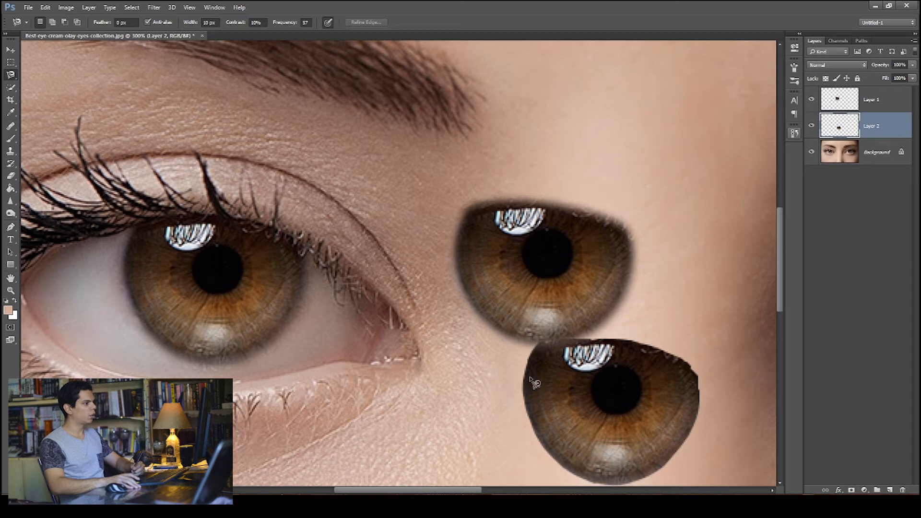
# Undo the Magnetic Lasso iris copy and try copying the selected area from Layer 1.
pyautogui.hotkey('ctrl', 'z')
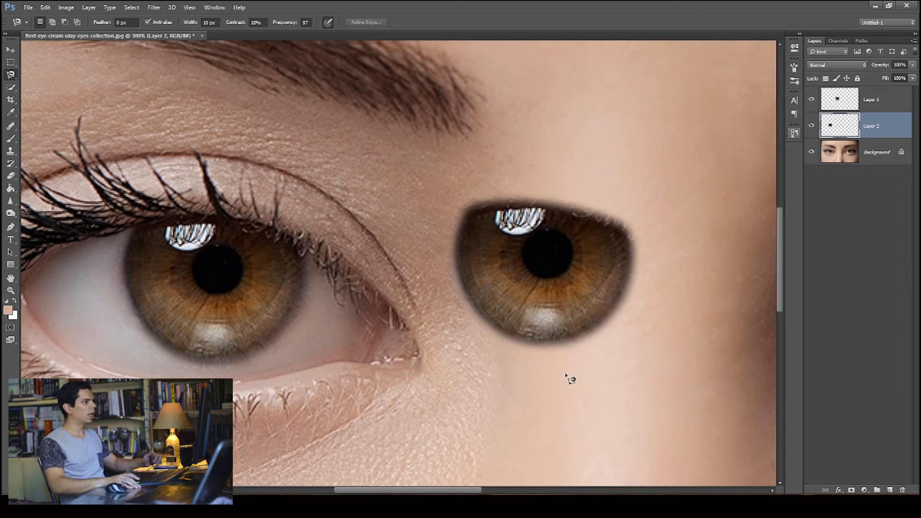
pyautogui.hotkey('ctrl', 'alt', 'z')
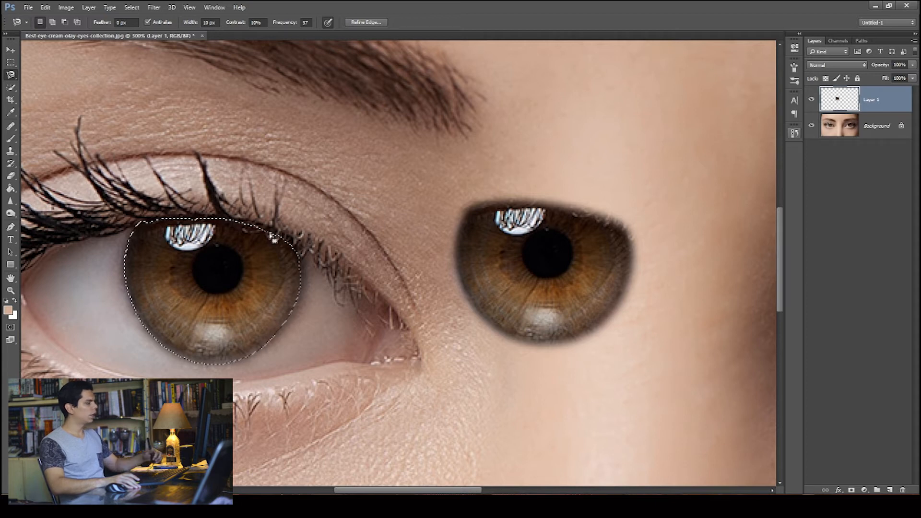
pyautogui.hotkey('ctrl', 'j')
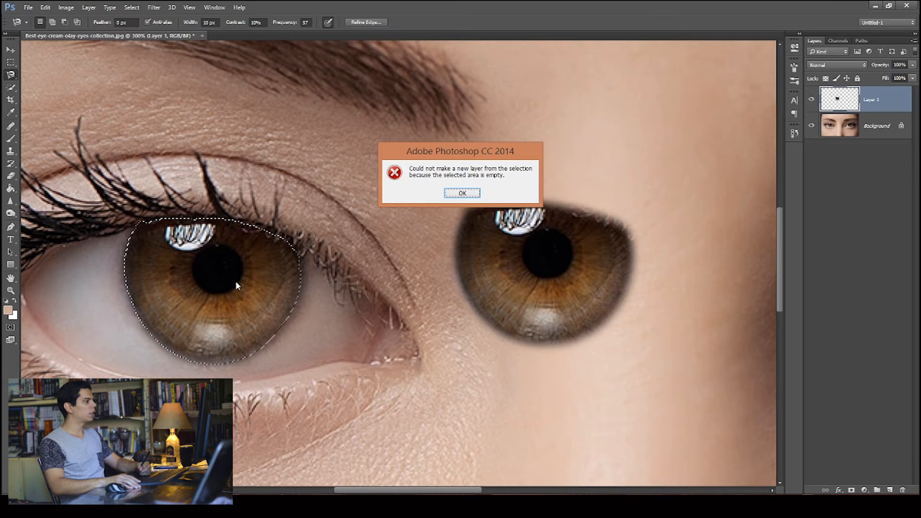
pyautogui.click(462, 192)
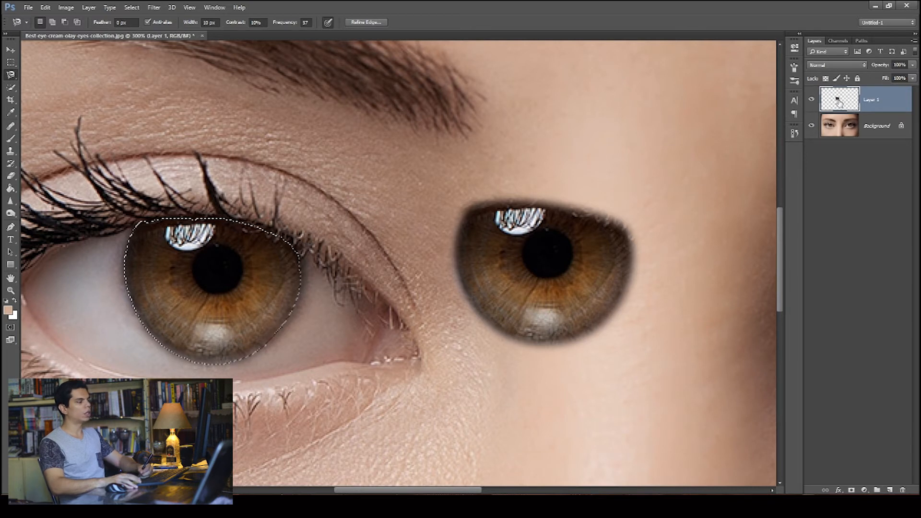
# Copy the selected iris from the Background to a new layer and move it between the brow and the eye's inner corner.
pyautogui.click(855, 136)
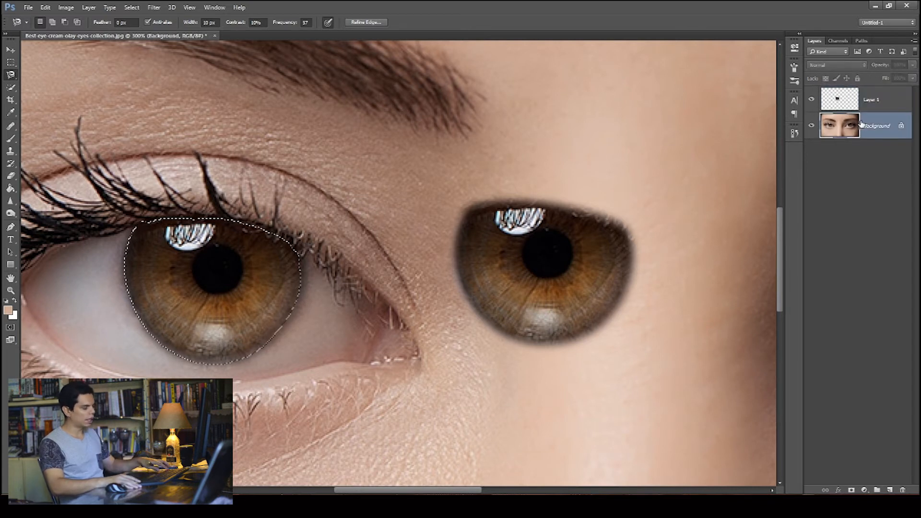
pyautogui.hotkey('ctrl', 'j')
pyautogui.hotkey('ctrl', 't')
pyautogui.moveTo(241, 299); pyautogui.dragTo(403, 210)
pyautogui.press('Return')
pyautogui.press('l')
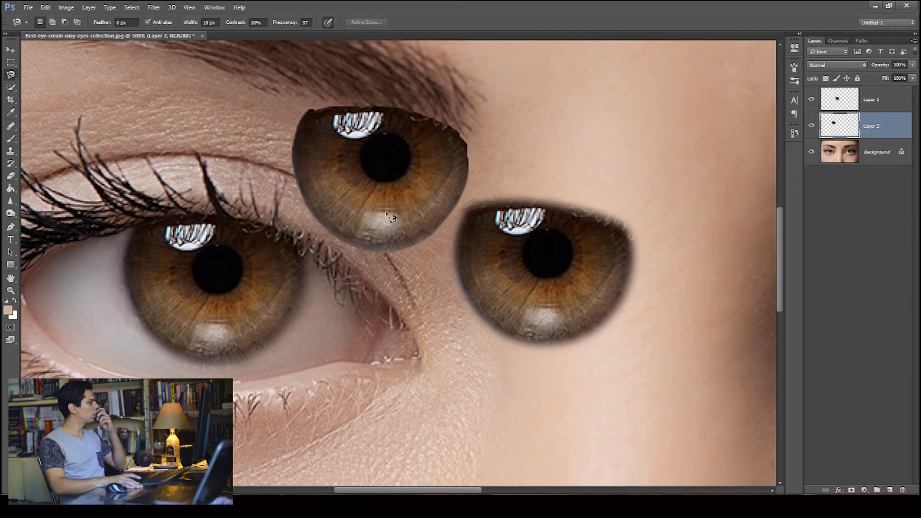
# Delete both iris copy layers so only the Background remains, with the whole photo in view.
pyautogui.click(845, 105)
pyautogui.press('Delete')
pyautogui.press('Delete')
pyautogui.hotkey('ctrl', '0')
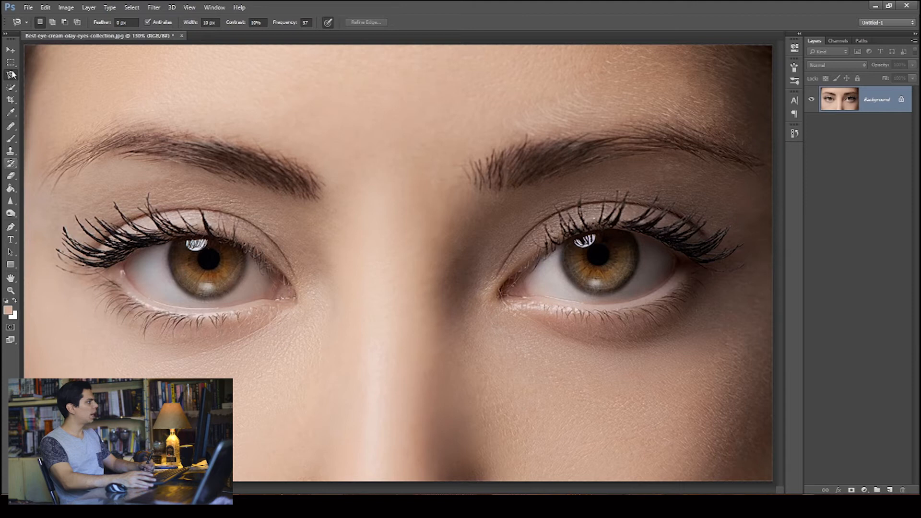
# Activate the Burn tool and duplicate the Background layer.
pyautogui.click(10, 213)
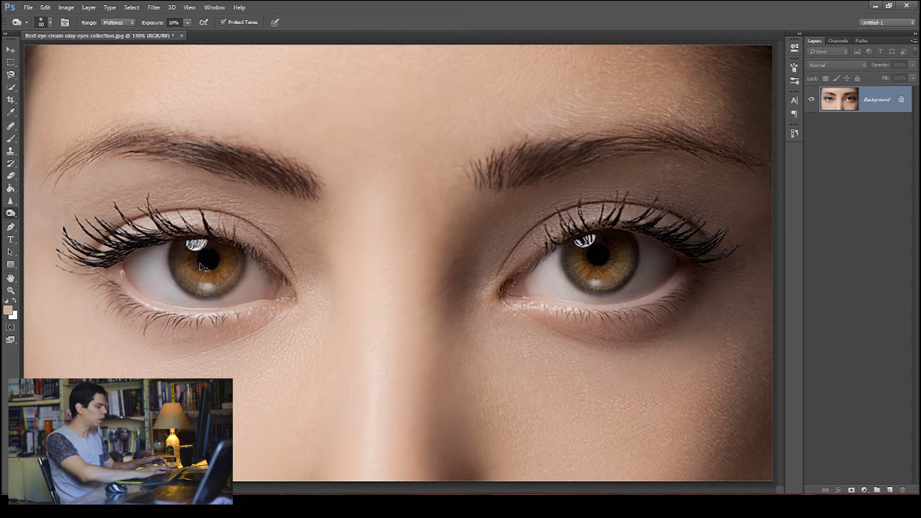
pyautogui.hotkey('ctrl', 'j')
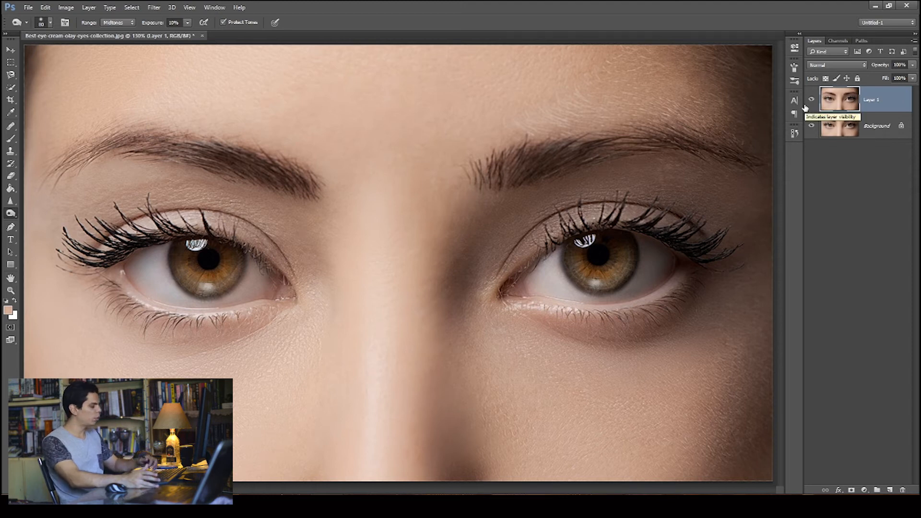
pyautogui.hotkey('ctrl', 't')
pyautogui.moveTo(250, 261); pyautogui.dragTo(399, 220)
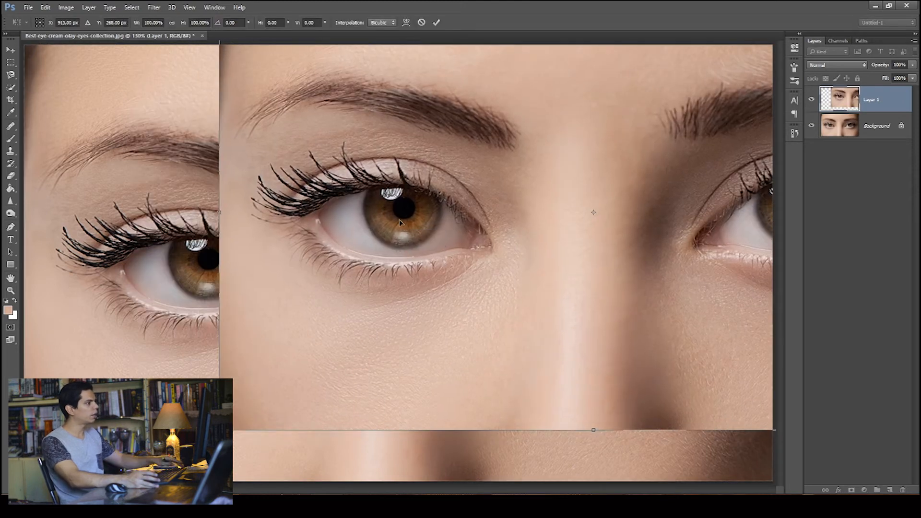
pyautogui.press('Escape')
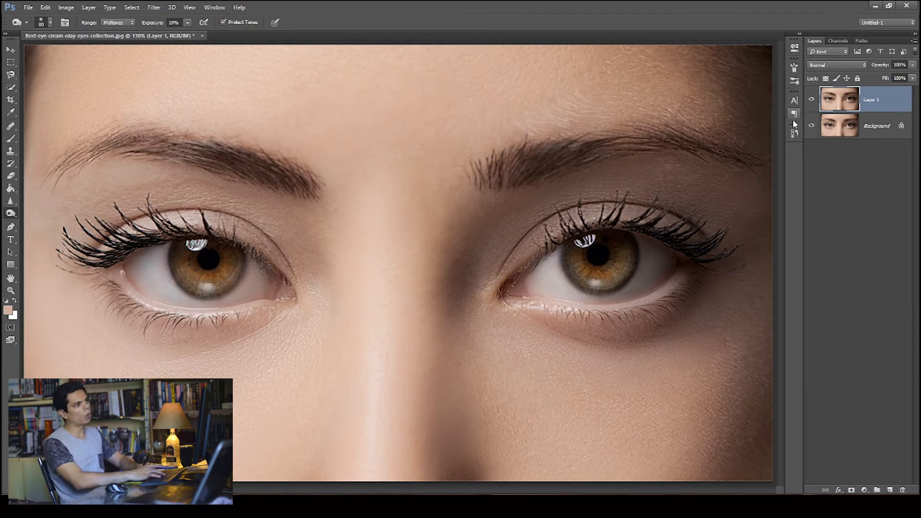
# Review the document's recorded history states.
pyautogui.click(794, 133)
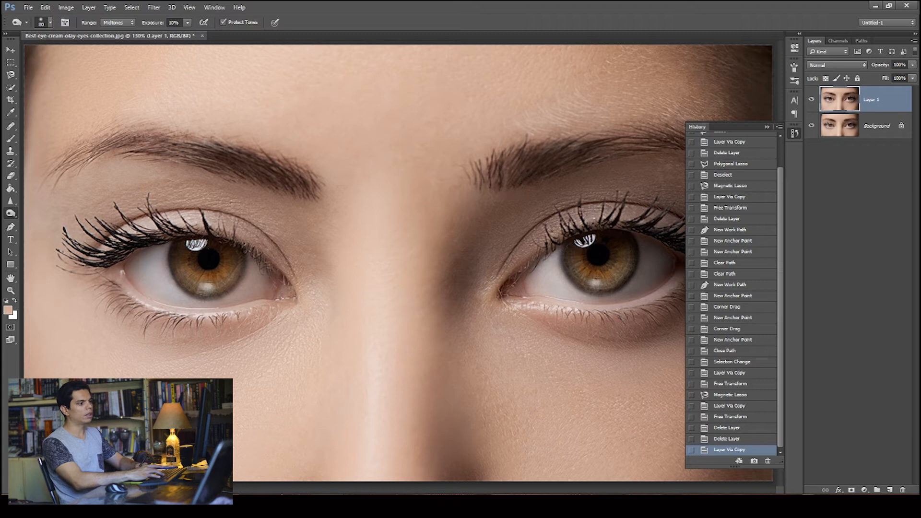
pyautogui.click(767, 127)
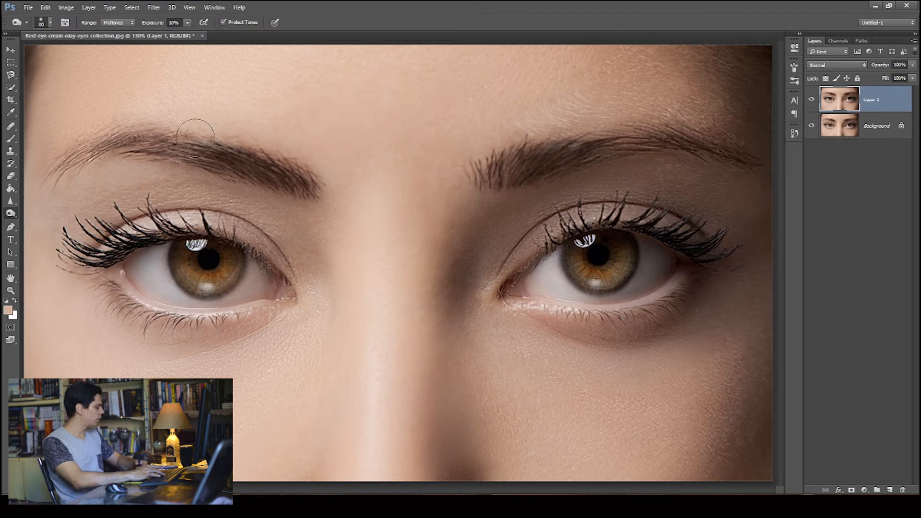
# Choose the Burn tool from the group of Dodge, Burn and Sponge tools.
pyautogui.rightClick(11, 213)
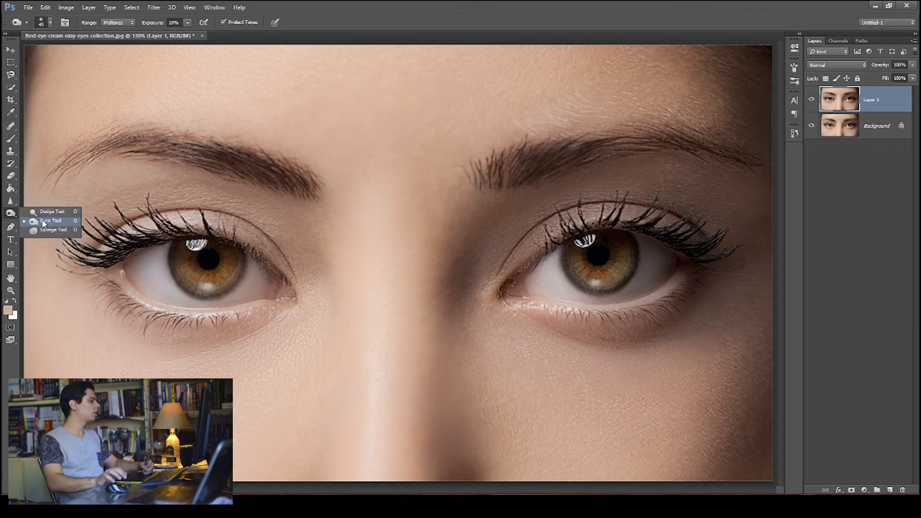
pyautogui.click(42, 222)
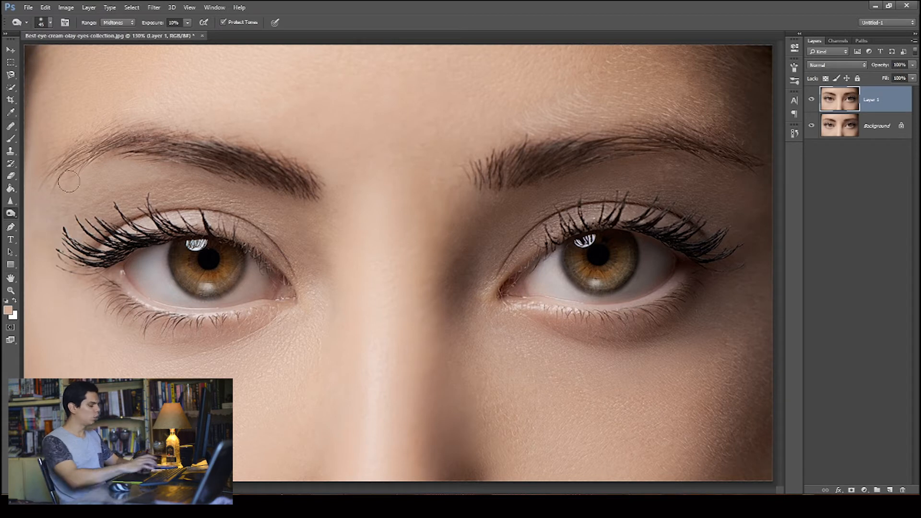
pyautogui.click(11, 213)
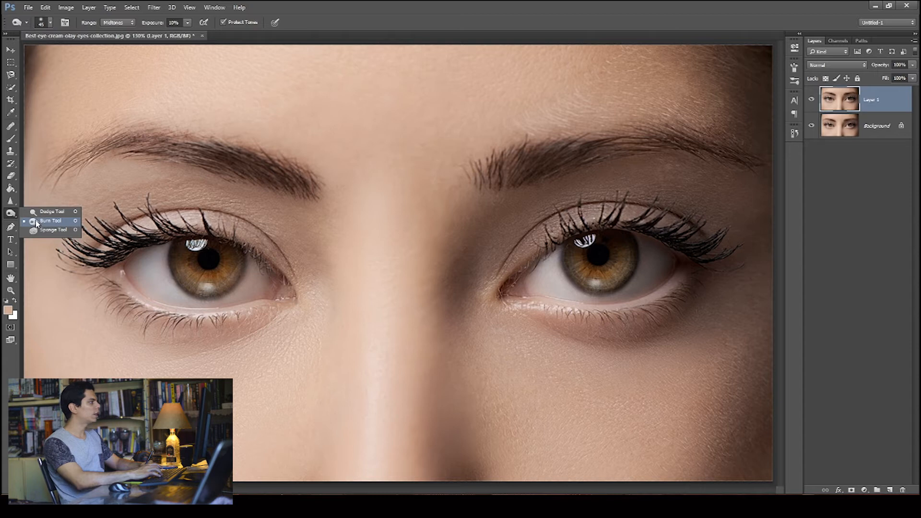
pyautogui.click(48, 221)
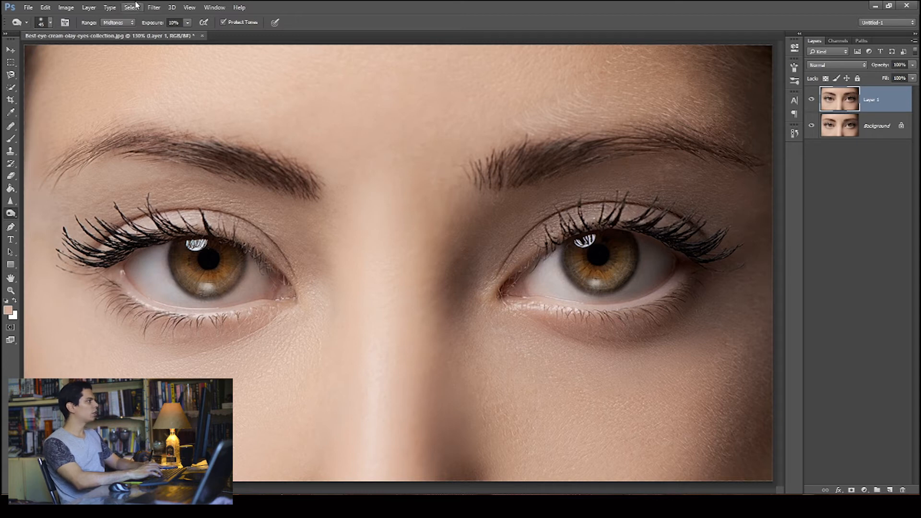
# Examine the tonal ranges offered for the Burn tool.
pyautogui.click(103, 24)
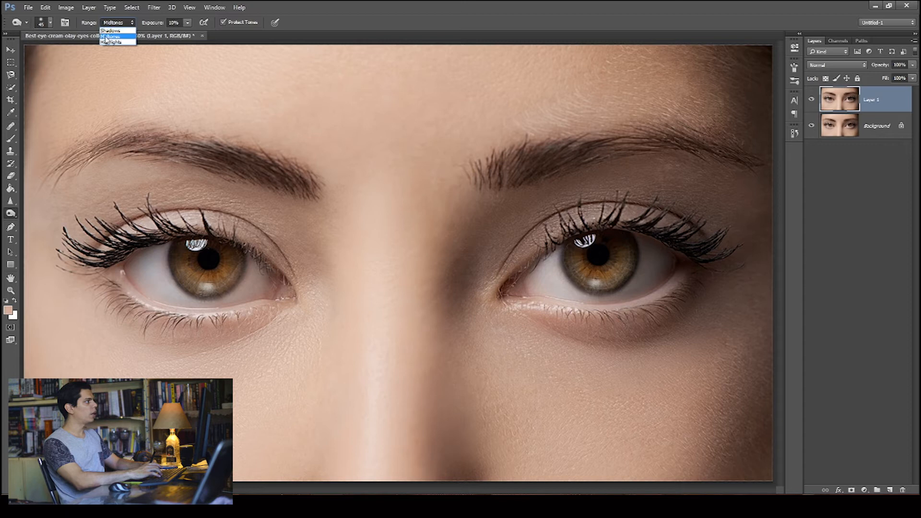
pyautogui.click(149, 26)
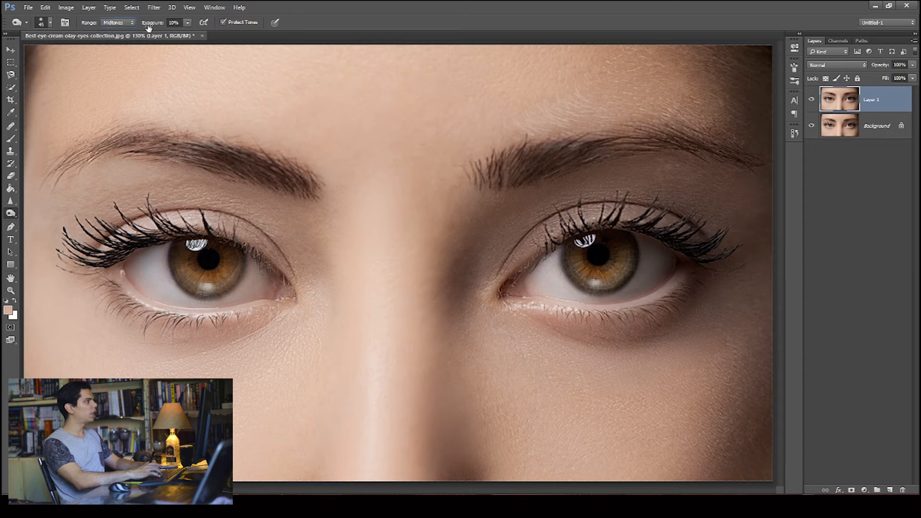
pyautogui.click(120, 26)
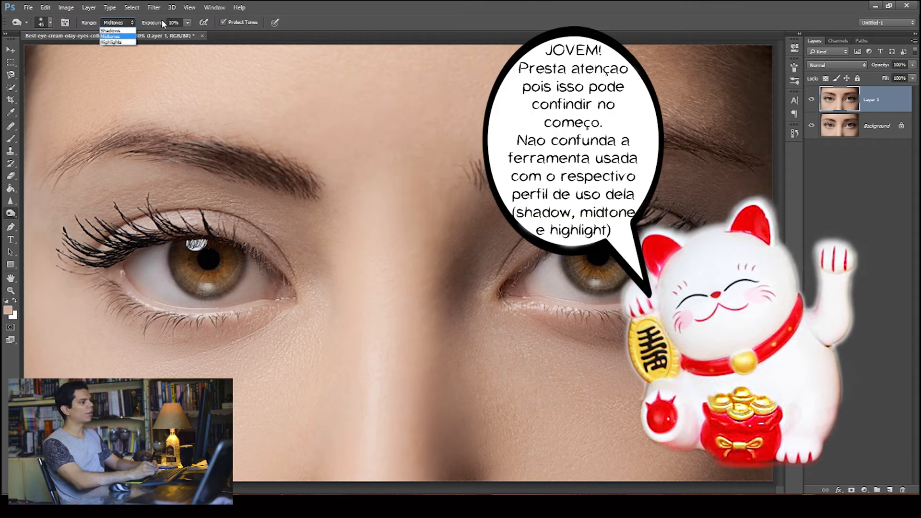
# Set the Burn exposure to 88% and enlarge the brush to 125 px.
pyautogui.click(188, 22)
pyautogui.click(187, 23)
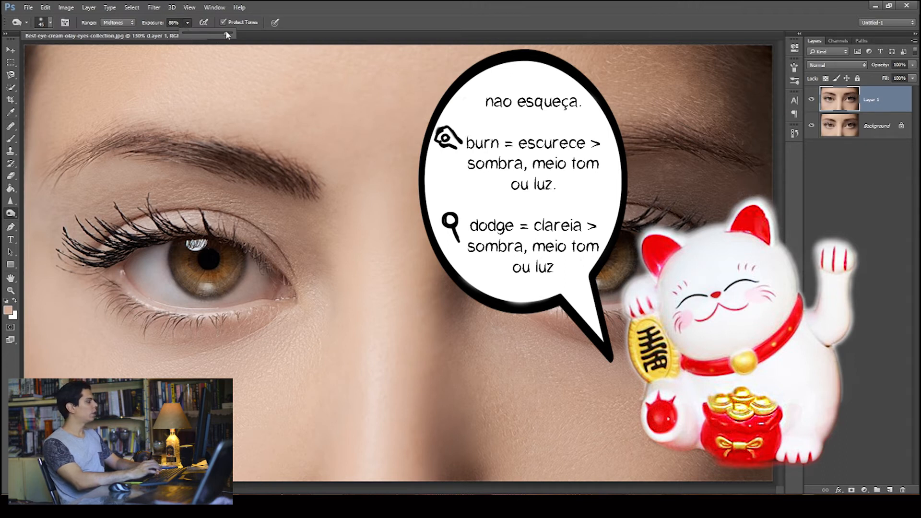
pyautogui.press(']')
pyautogui.press(']')
pyautogui.press(']')
pyautogui.press(']')
pyautogui.press(']')
pyautogui.press(']')
pyautogui.press(']')
pyautogui.press(']')
pyautogui.press(']')
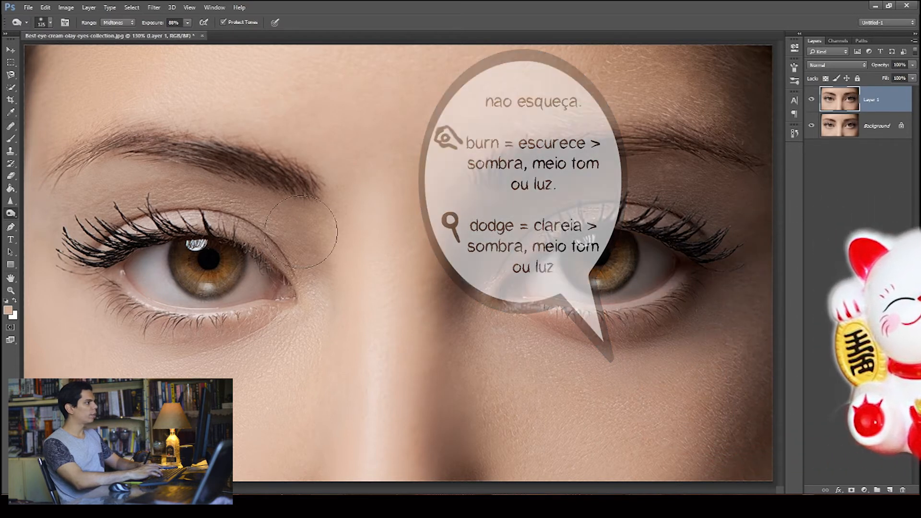
# Burn the midtones heavily around the left-hand eye's inner corner, under its brow and along the nose on Layer 1.
pyautogui.moveTo(204, 185); pyautogui.dragTo(334, 282)
pyautogui.press('[')
pyautogui.press('[')
pyautogui.moveTo(244, 176)
pyautogui.mouseDown()
pyautogui.moveTo(329, 317)
pyautogui.moveTo(252, 164)
pyautogui.moveTo(370, 201)
pyautogui.moveTo(200, 339)
pyautogui.moveTo(322, 200)
pyautogui.moveTo(308, 263)
pyautogui.moveTo(303, 227)
pyautogui.mouseUp()
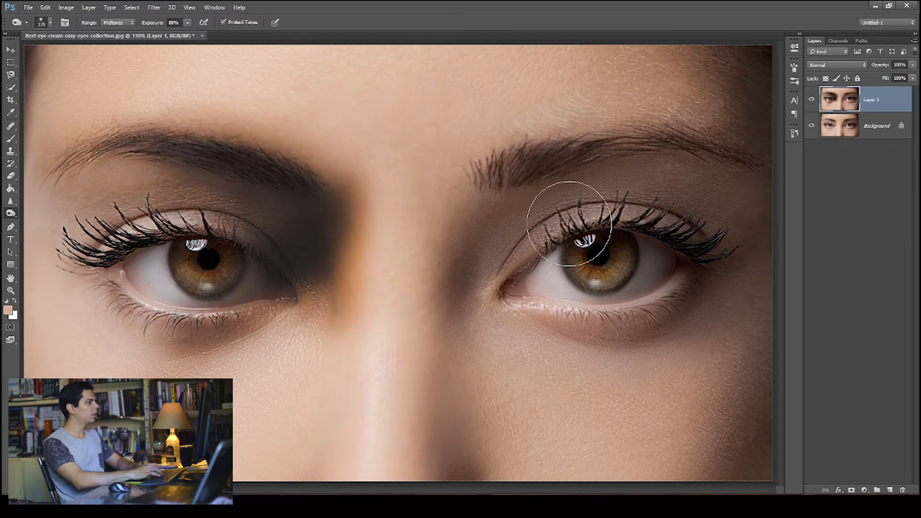
pyautogui.press('[')
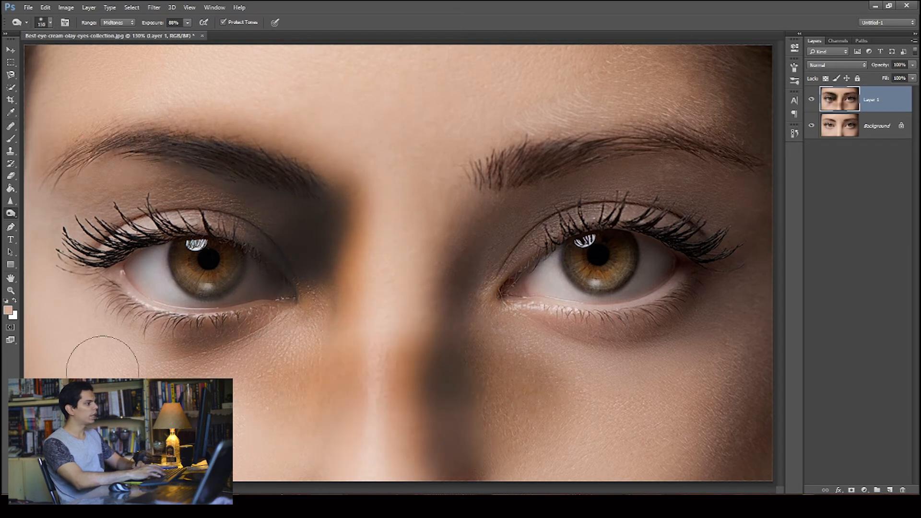
# Replace the burned layer with a fresh duplicate of the Background and set the Burn exposure to 10%.
pyautogui.press('Delete')
pyautogui.hotkey('ctrl', 'j')
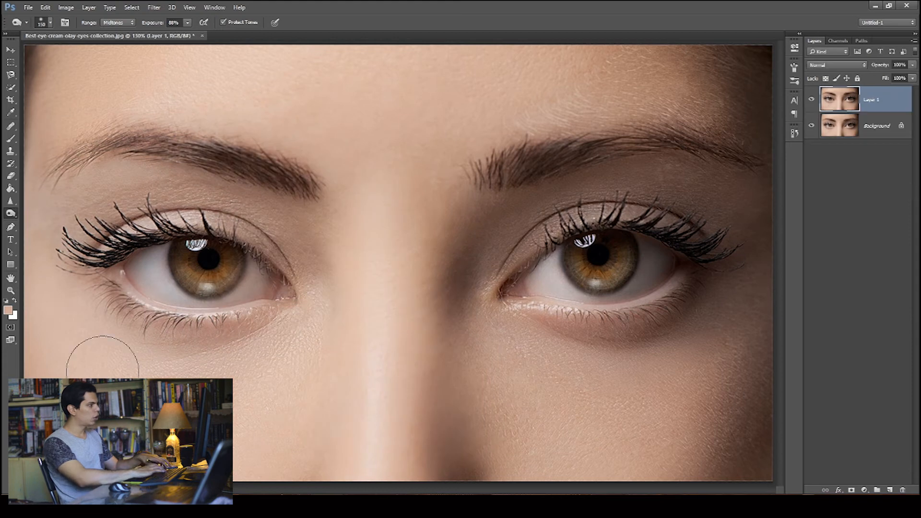
pyautogui.click(173, 22)
pyautogui.write('10')
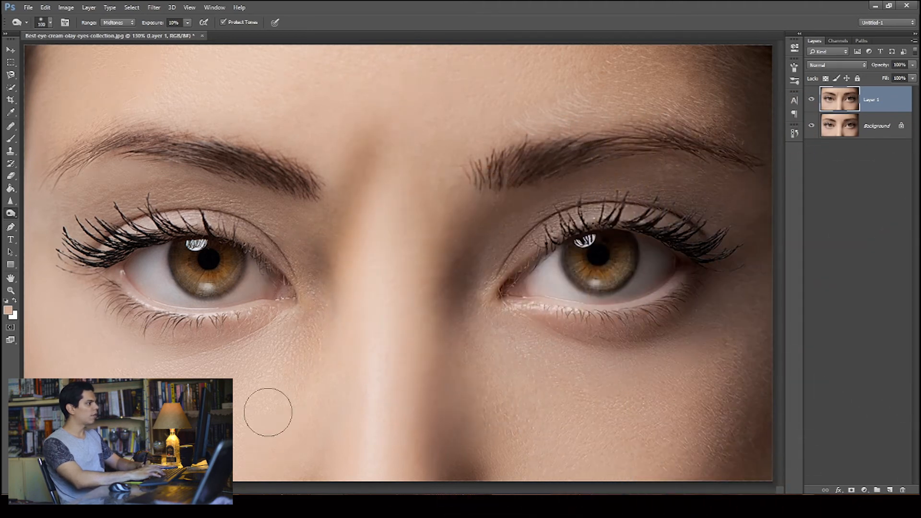
# Discard the lightly burned layer, duplicate the Background again and enlarge the Burn brush to 125 px.
pyautogui.press('Delete')
pyautogui.hotkey('ctrl', 'j')
pyautogui.press(']')
pyautogui.press(']')
pyautogui.press(']')
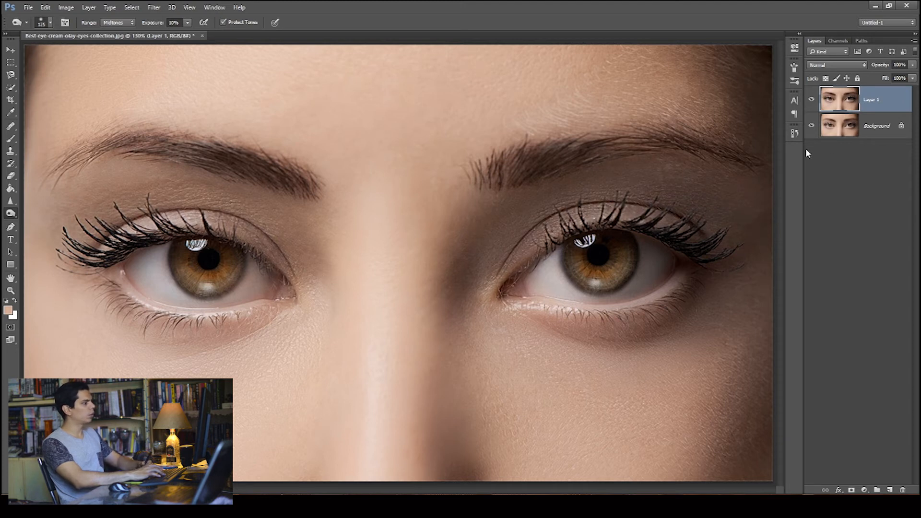
# Compare the burned eyelids with the original by toggling Layer 1's visibility at reduced zoom.
pyautogui.click(810, 100)
pyautogui.click(811, 100)
pyautogui.hotkey('ctrl', '-')
pyautogui.hotkey('ctrl', '-')
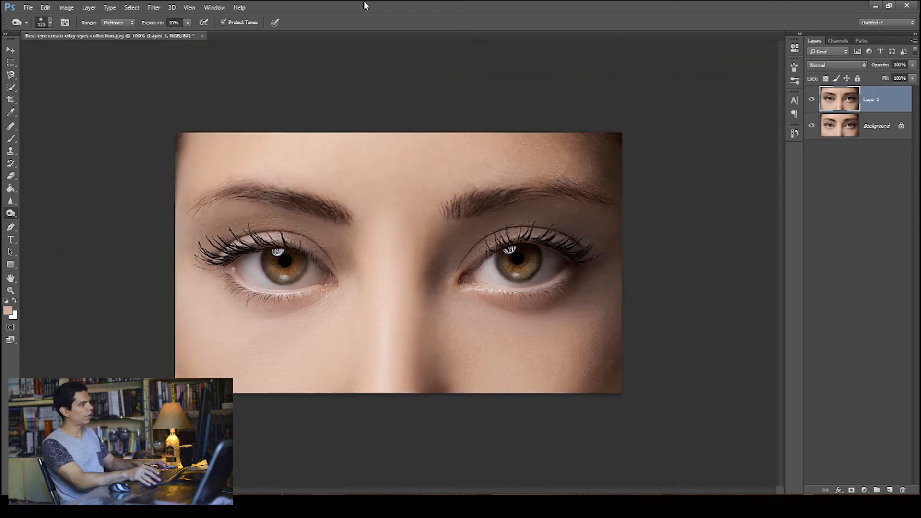
pyautogui.click(811, 99)
pyautogui.click(811, 100)
pyautogui.click(811, 99)
pyautogui.click(811, 99)
pyautogui.hotkey('ctrl', '+')
pyautogui.hotkey('ctrl', '+')
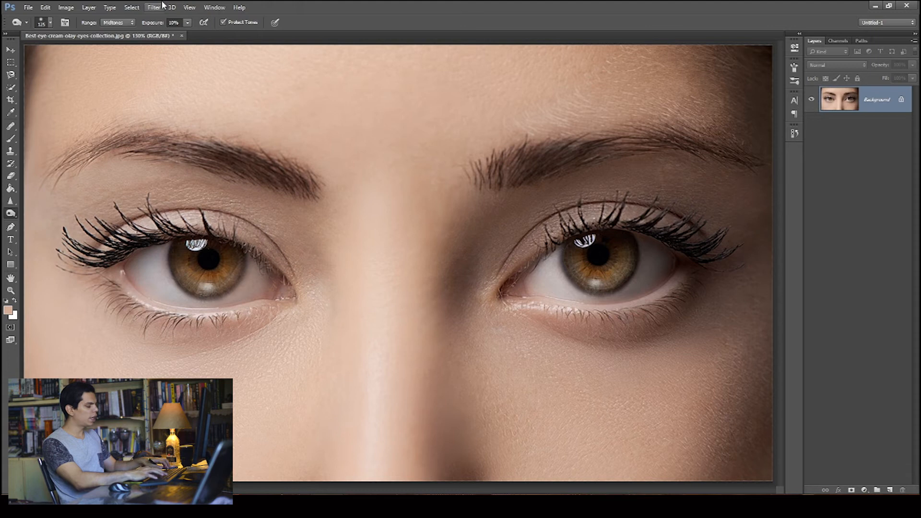
# Try burning the nose bridge highlight with the range at Midtones and a smaller brush, and undo the stroke.
pyautogui.click(116, 23)
pyautogui.click(117, 37)
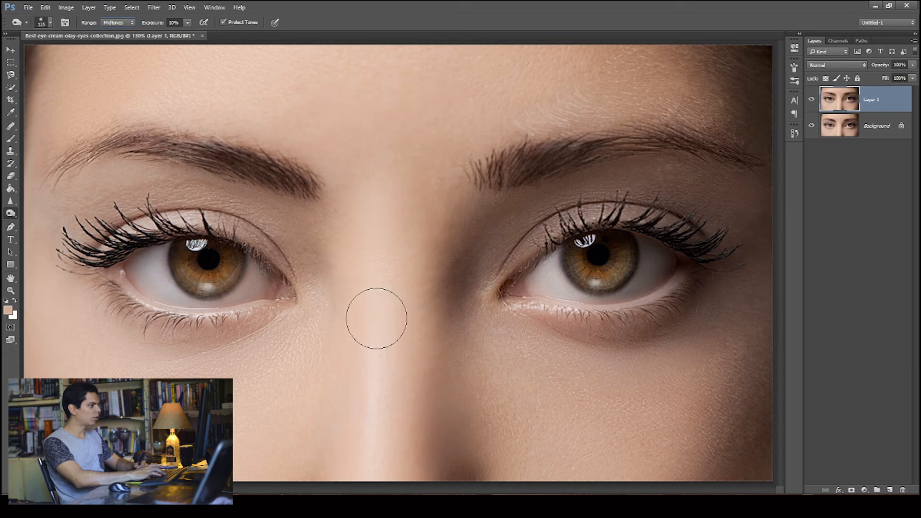
pyautogui.press('[')
pyautogui.press('[')
pyautogui.press('[')
pyautogui.moveTo(383, 375)
pyautogui.mouseDown()
pyautogui.moveTo(384, 454)
pyautogui.moveTo(380, 356)
pyautogui.moveTo(383, 484)
pyautogui.mouseUp()
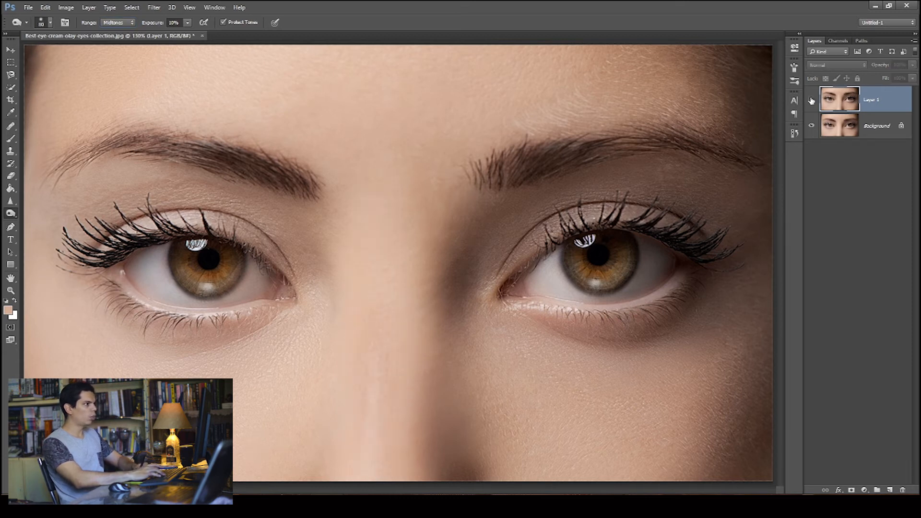
pyautogui.hotkey('ctrl', 'z')
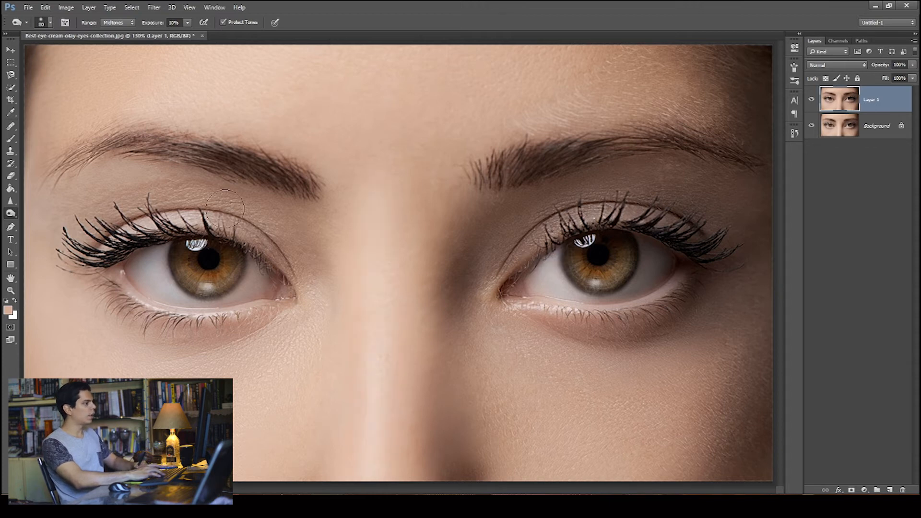
# Set the Burn range to Highlights and darken the bright strip down the nose bridge with repeated strokes.
pyautogui.click(111, 22)
pyautogui.click(109, 37)
pyautogui.click(114, 23)
pyautogui.click(115, 42)
pyautogui.moveTo(366, 288); pyautogui.dragTo(369, 460)
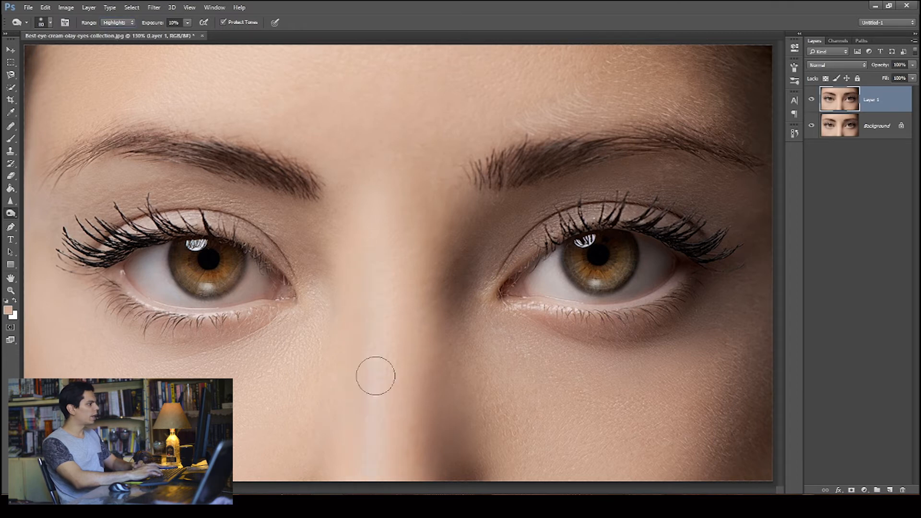
pyautogui.moveTo(370, 240); pyautogui.dragTo(376, 473)
pyautogui.moveTo(375, 286); pyautogui.dragTo(381, 470)
# Enlarge the brush to 90 px and undo the Highlights burn strokes on the nose bridge.
pyautogui.press(']')
pyautogui.hotkey('ctrl', 'alt', 'z')
pyautogui.hotkey('ctrl', 'alt', 'z')
pyautogui.hotkey('ctrl', 'alt', 'z')
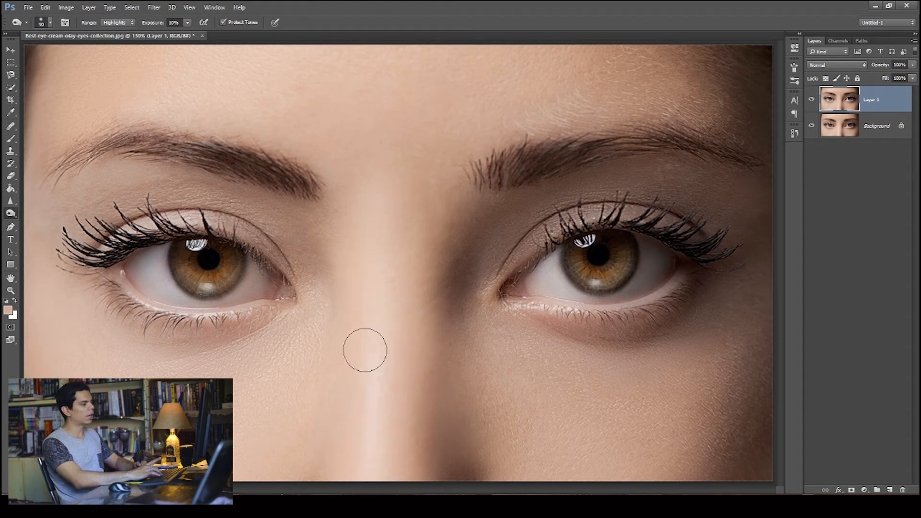
# Set the Burn range to Shadows and reduce the brush to 70 px.
pyautogui.click(117, 22)
pyautogui.click(115, 24)
pyautogui.press('[')
pyautogui.press('[')
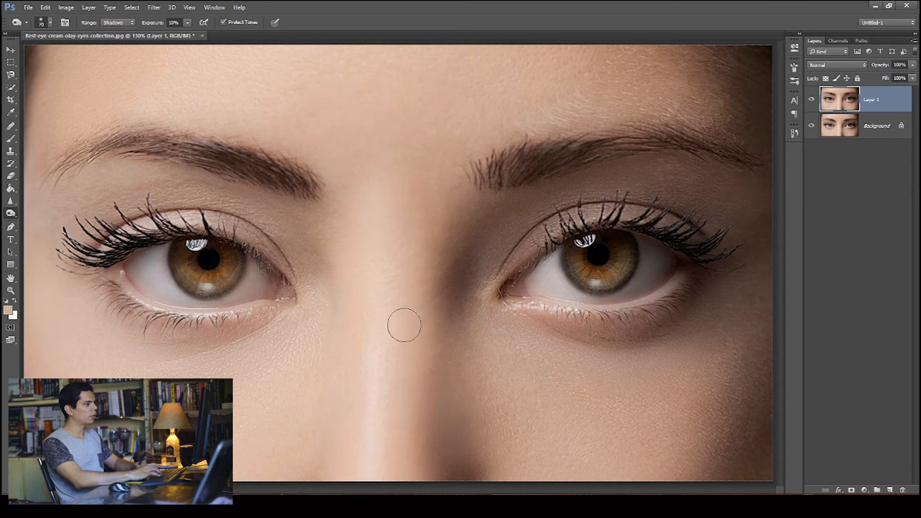
# Lighten the forehead with the Dodge tool at Midtones using a 150 px brush, and compare it with the original by toggling Layer 1's visibility.
pyautogui.press('b')
pyautogui.moveTo(12, 215); pyautogui.dragTo(37, 212)
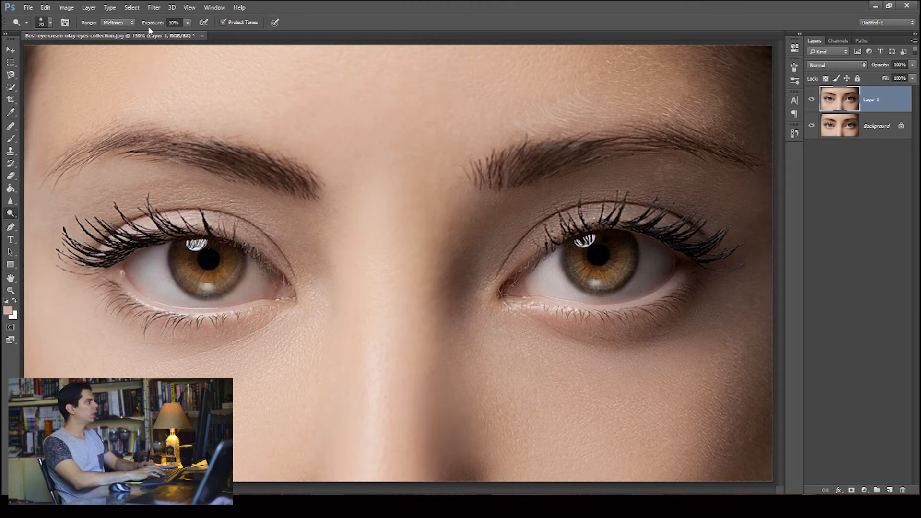
pyautogui.press(']')
pyautogui.press(']')
pyautogui.press(']')
pyautogui.press(']')
pyautogui.press(']')
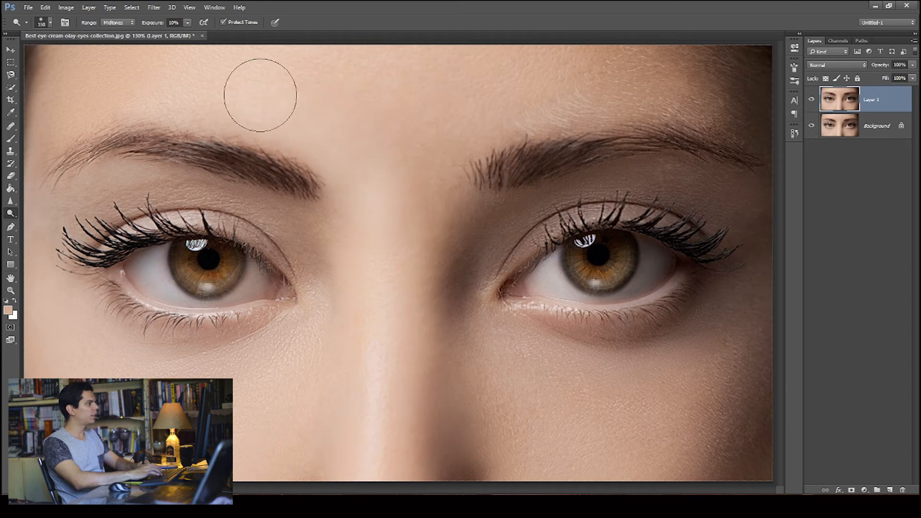
pyautogui.click(810, 101)
pyautogui.click(811, 101)
# Set the Dodge range to Shadows and lighten the dark skin beside the right eye's outer corner with a 125 px brush.
pyautogui.click(128, 26)
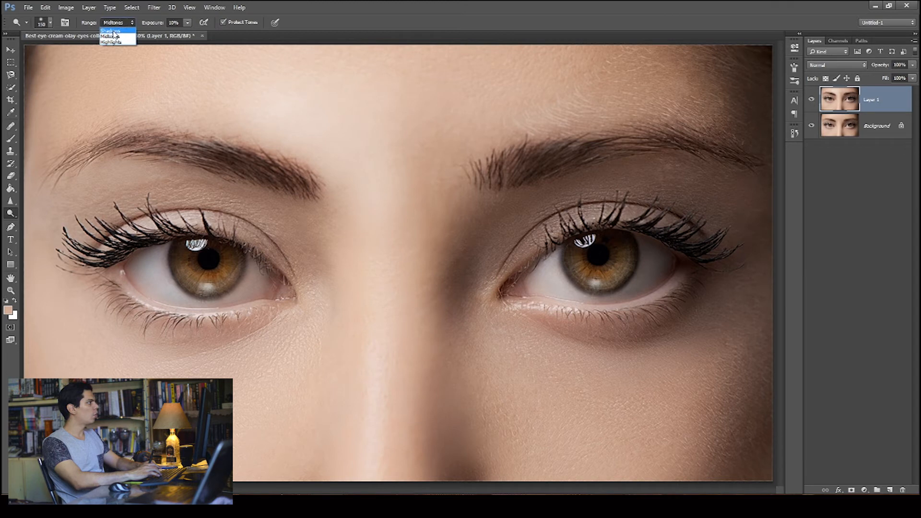
pyautogui.click(115, 32)
pyautogui.press('[')
pyautogui.press('[')
pyautogui.press('[')
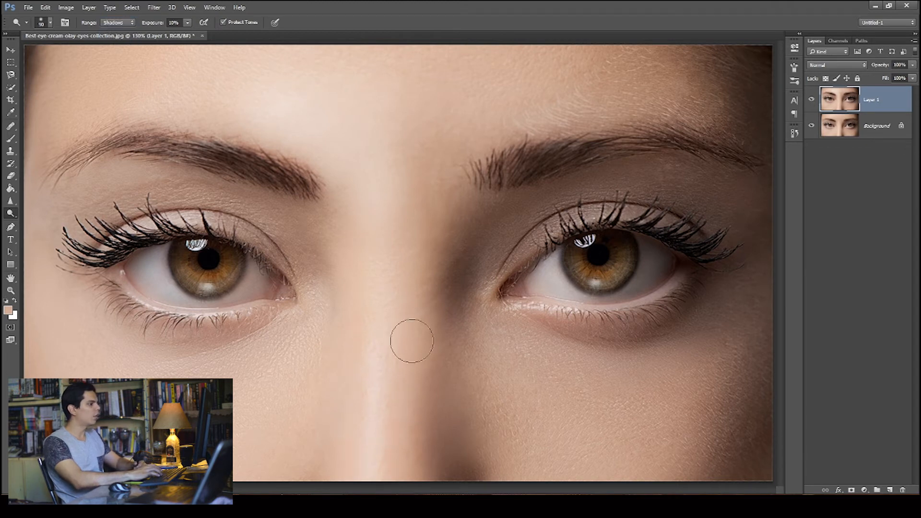
pyautogui.press(']')
pyautogui.press(']')
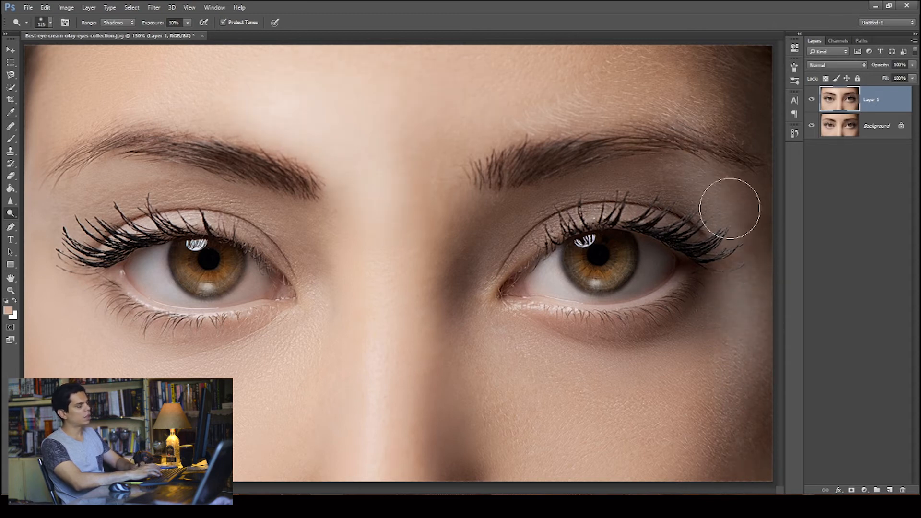
# Reduce the Dodge brush to 60 px and set its range to Highlights.
pyautogui.press('[')
pyautogui.press('[')
pyautogui.press('[')
pyautogui.press('[')
pyautogui.press('[')
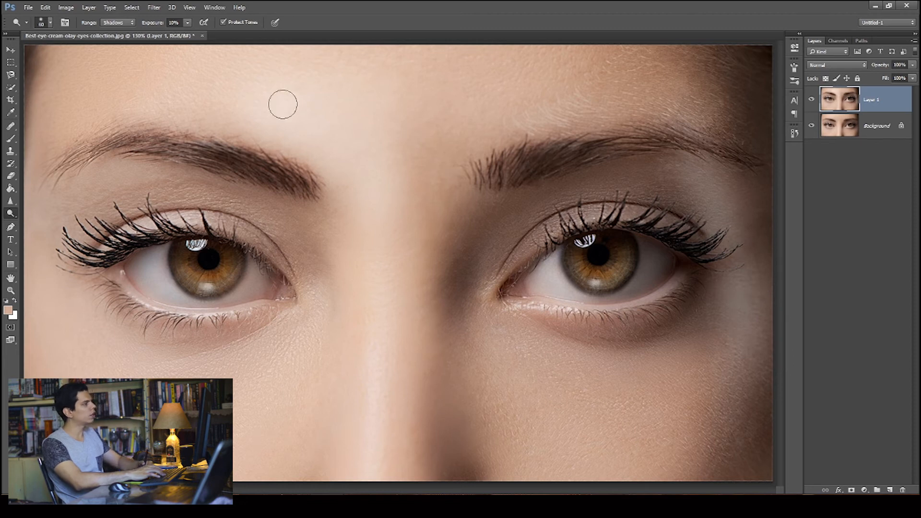
pyautogui.click(116, 44)
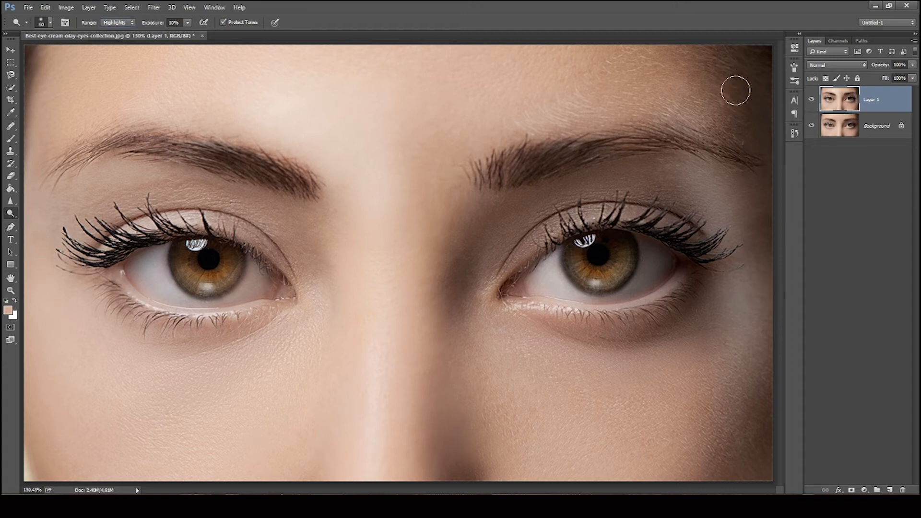
# Enlarge the Dodge brush and lighten the cheek below the left eye with repeated Highlights strokes, adjusting the brush size between strokes.
pyautogui.press(']')
pyautogui.press(']')
pyautogui.press(']')
pyautogui.press(']')
pyautogui.press(']')
pyautogui.press(']')
pyautogui.press(']')
pyautogui.press(']')
pyautogui.moveTo(316, 333); pyautogui.dragTo(101, 430)
pyautogui.press('[')
pyautogui.moveTo(282, 348)
pyautogui.mouseDown()
pyautogui.moveTo(44, 434)
pyautogui.moveTo(115, 408)
pyautogui.moveTo(71, 421)
pyautogui.mouseUp()
pyautogui.press('[')
pyautogui.press('[')
pyautogui.moveTo(306, 322); pyautogui.dragTo(57, 442)
# Revert the photo to its saved state and duplicate the Background layer.
pyautogui.press('F12')
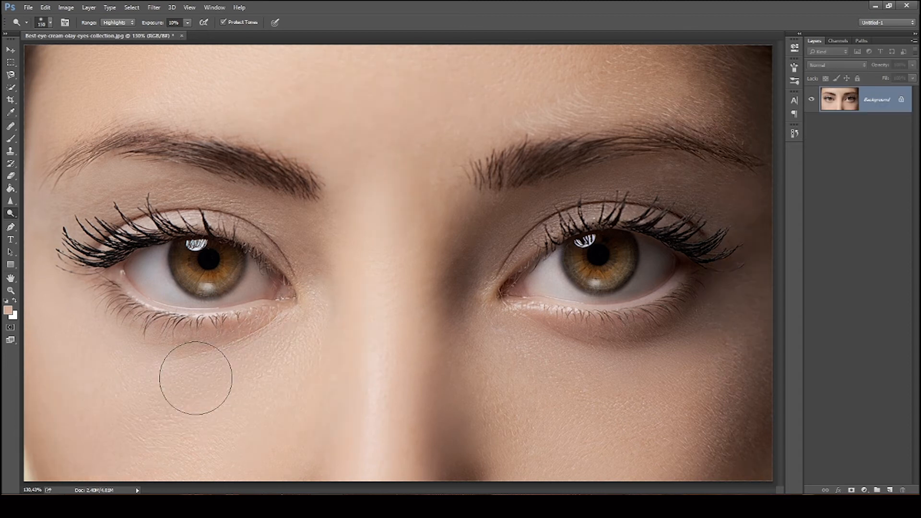
pyautogui.hotkey('ctrl', 'j')
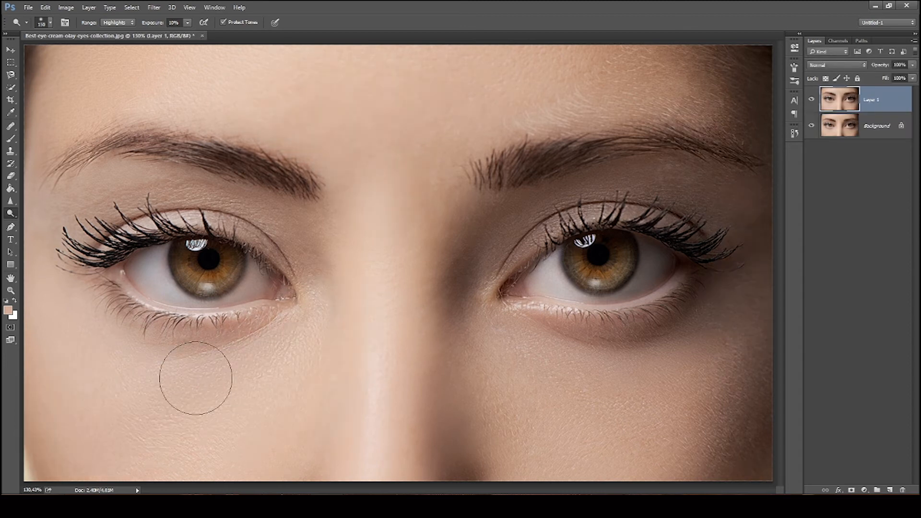
# Set up the Burn tool with the Midtones range and a 25 px brush for the left eye.
pyautogui.rightClick(11, 213)
pyautogui.click(41, 221)
pyautogui.click(108, 20)
pyautogui.click(111, 36)
pyautogui.scroll(3, 152, 274)
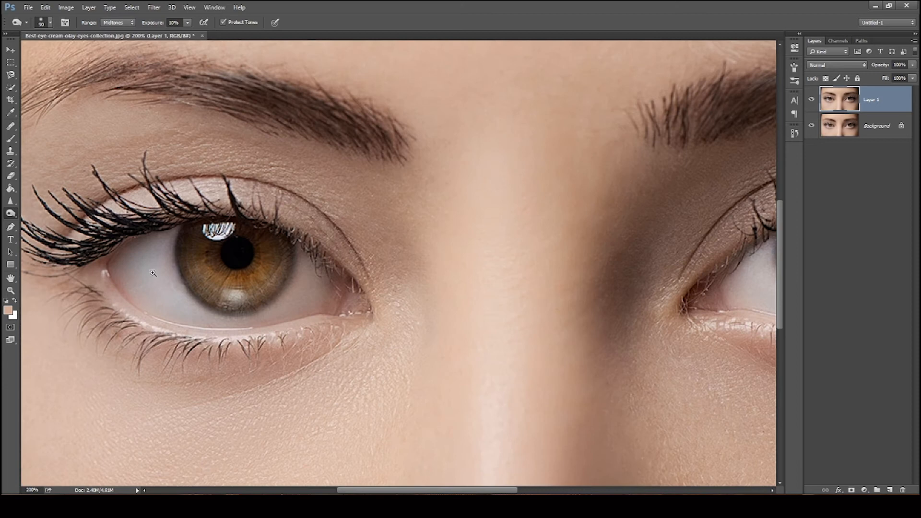
pyautogui.press('[')
pyautogui.press('[')
pyautogui.press('[')
pyautogui.press('[')
pyautogui.press('[')
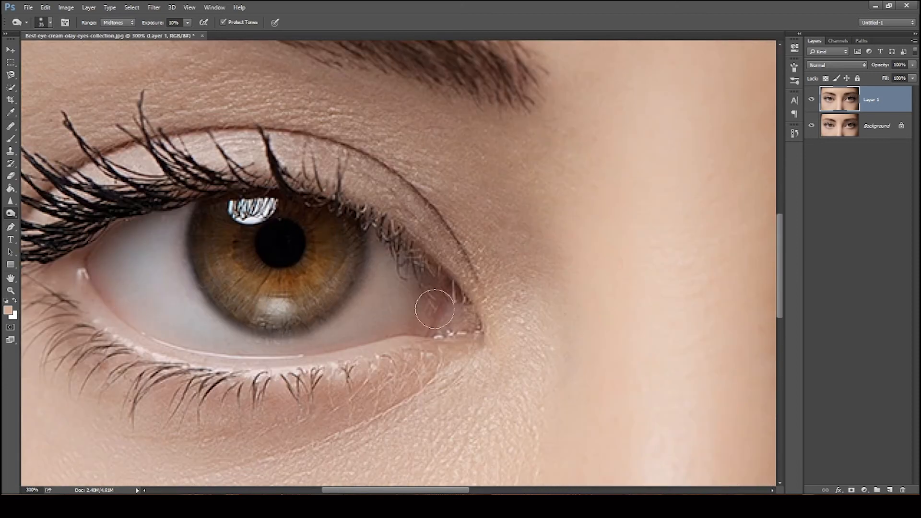
pyautogui.scroll(-1, 454, 247)
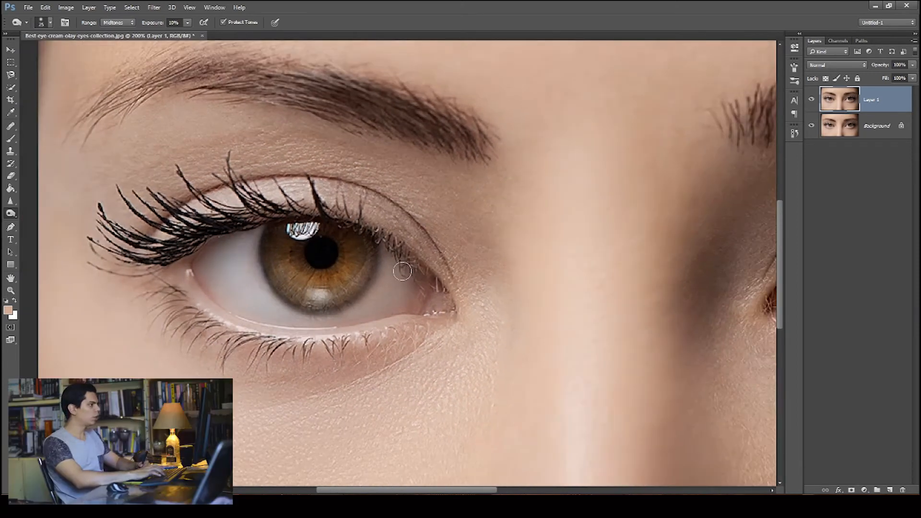
# Burn the left eye's upper eyelid near the inner corner with a brush of about 30 px.
pyautogui.press(']')
pyautogui.press(']')
pyautogui.press(']')
pyautogui.press('[')
pyautogui.press('[')
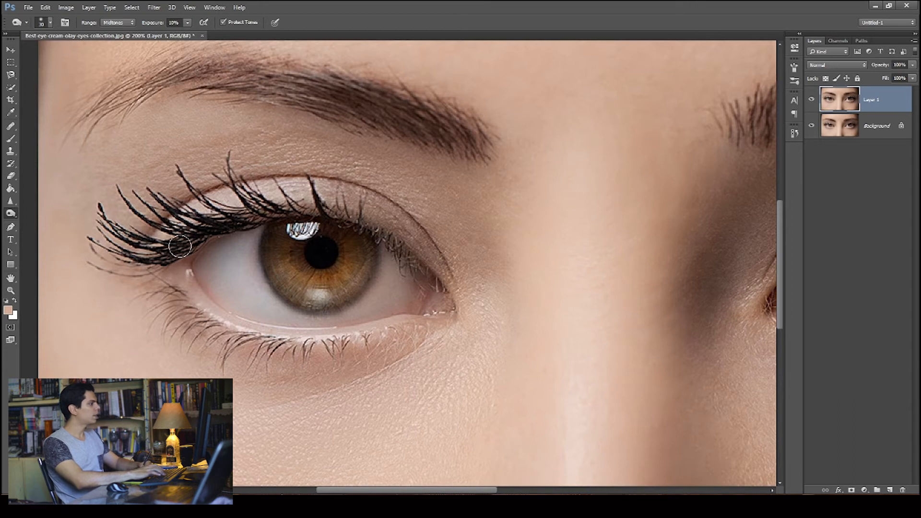
pyautogui.press('[')
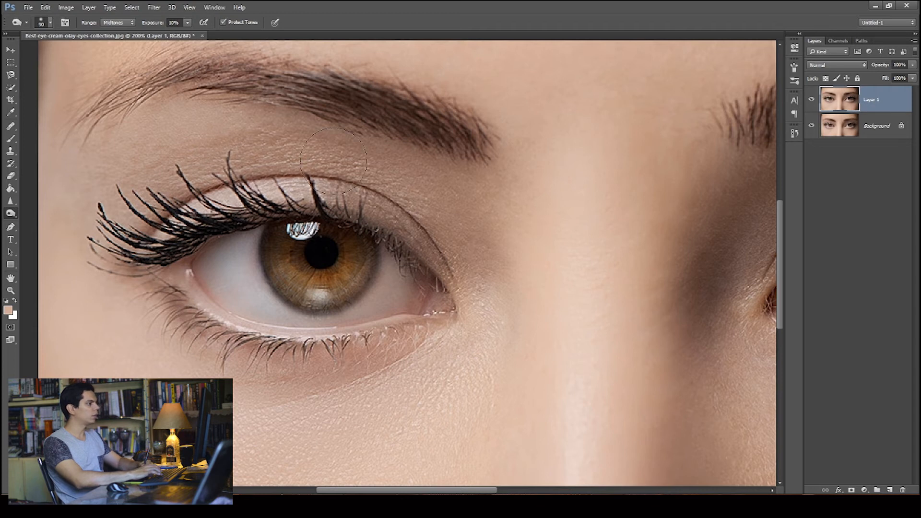
# Enlarge the Burn brush to 175 px and darken the skin between the left eyelid and eyebrow.
pyautogui.press(']')
pyautogui.press(']')
pyautogui.press(']')
pyautogui.press(']')
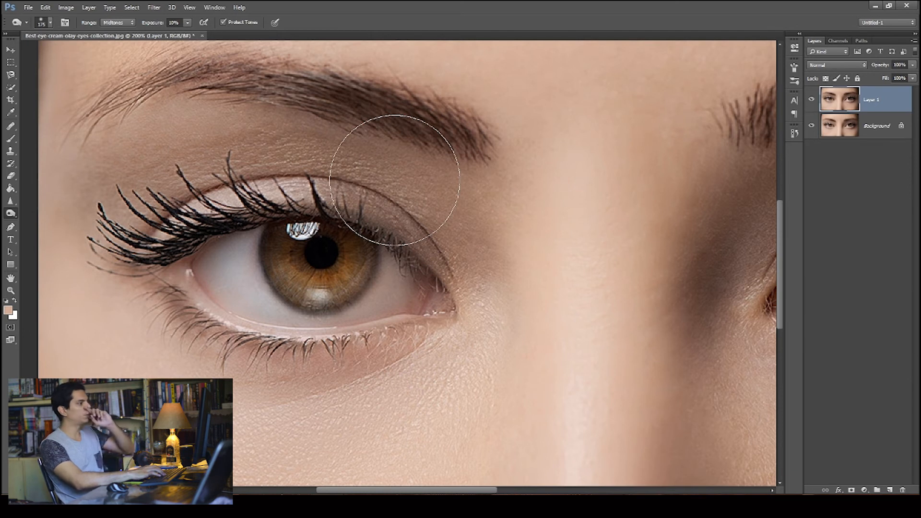
# Demonstrate resizing the Burn brush over the left eye by repeatedly shrinking and enlarging it, finishing at 45 px.
pyautogui.press('[')
pyautogui.press('[')
pyautogui.press('[')
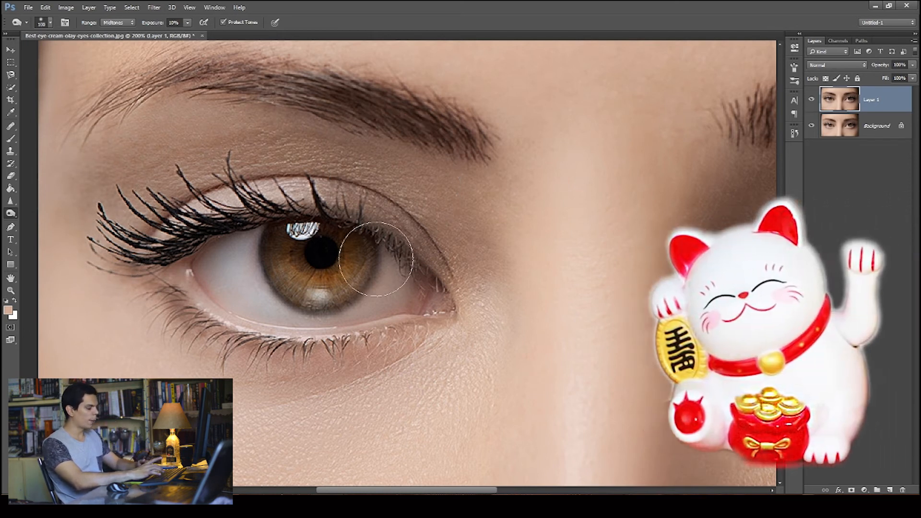
pyautogui.press('[')
pyautogui.press('[')
pyautogui.press('[')
pyautogui.press('[')
pyautogui.press('[')
pyautogui.press('[')
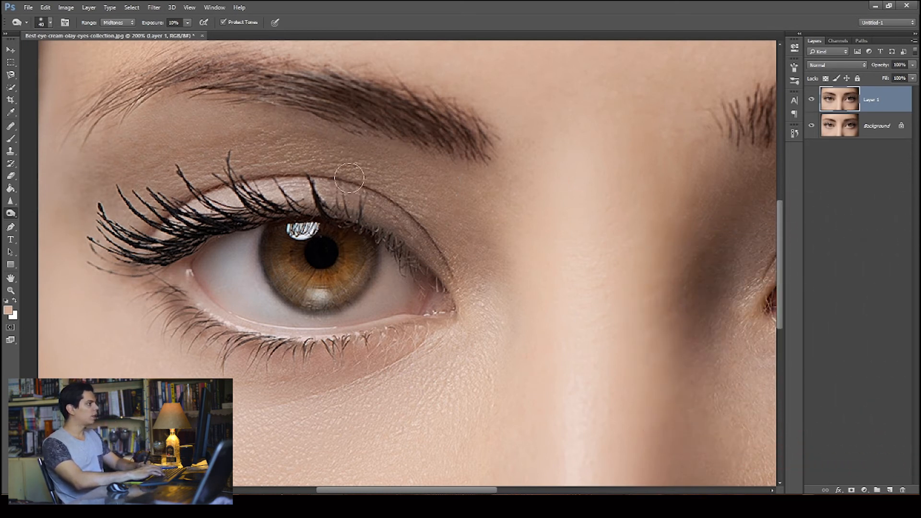
pyautogui.press(']')
pyautogui.press(']')
pyautogui.press(']')
pyautogui.press(']')
pyautogui.press(']')
pyautogui.press(']')
pyautogui.press(']')
pyautogui.press(']')
pyautogui.press(']')
pyautogui.press(']')
pyautogui.press(']')
pyautogui.press(']')
pyautogui.press(']')
pyautogui.press('[')
pyautogui.press('[')
pyautogui.press('[')
pyautogui.press('[')
pyautogui.press('[')
pyautogui.press('[')
pyautogui.press('[')
pyautogui.press('[')
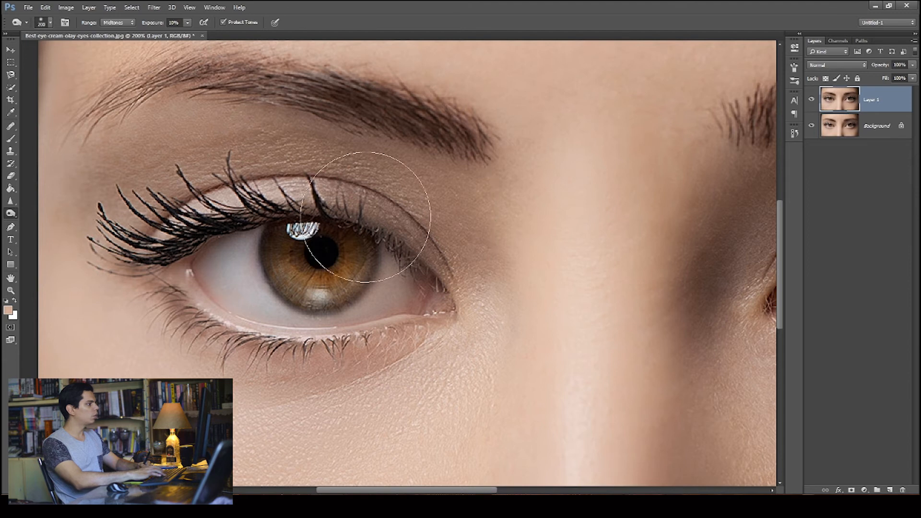
pyautogui.press(']')
pyautogui.press(']')
pyautogui.press(']')
pyautogui.press(']')
pyautogui.press(']')
pyautogui.press(']')
pyautogui.press(']')
pyautogui.press(']')
pyautogui.press(']')
pyautogui.press(']')
pyautogui.press(']')
pyautogui.press(']')
pyautogui.press('[')
pyautogui.press('[')
pyautogui.press('[')
pyautogui.press('[')
pyautogui.press('[')
pyautogui.press('[')
pyautogui.press('[')
pyautogui.press('[')
pyautogui.press('[')
pyautogui.press('[')
pyautogui.press('[')
pyautogui.press('[')
pyautogui.press('[')
pyautogui.press('[')
pyautogui.press('[')
pyautogui.press('[')
pyautogui.press(']')
pyautogui.press(']')
pyautogui.press('[')
pyautogui.press('[')
pyautogui.press('[')
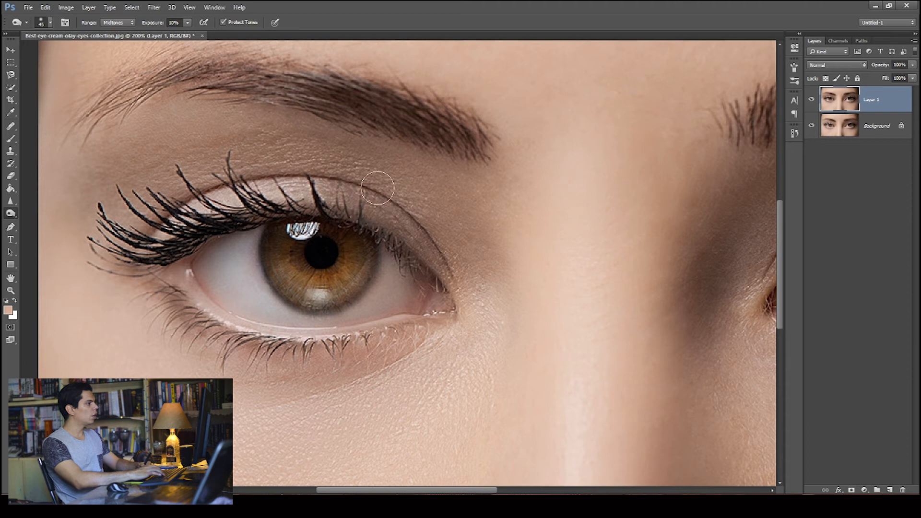
# Cycle through the Brush, Healing Brush, Clone Stamp, Eraser and Blur tools to compare their brush cursors, and return to the Burn tool.
pyautogui.click(10, 140)
pyautogui.click(11, 126)
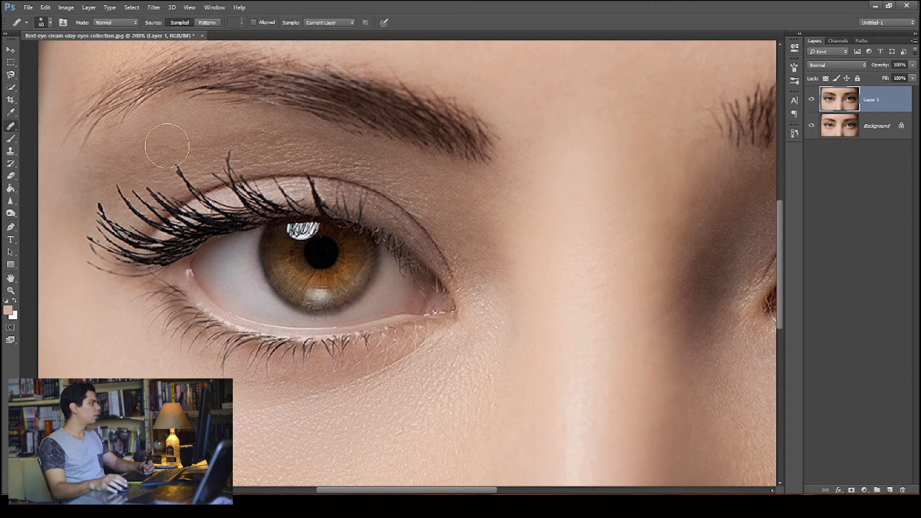
pyautogui.click(10, 151)
pyautogui.click(10, 176)
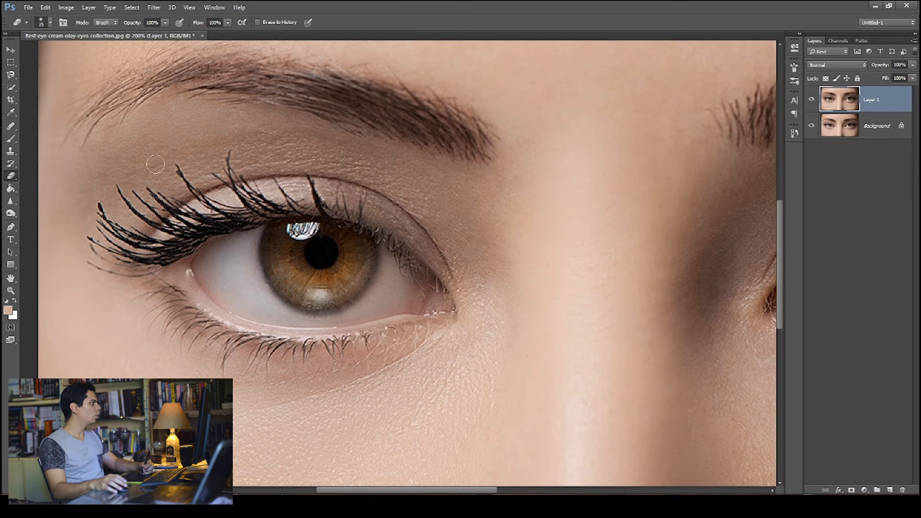
pyautogui.click(10, 202)
pyautogui.click(10, 214)
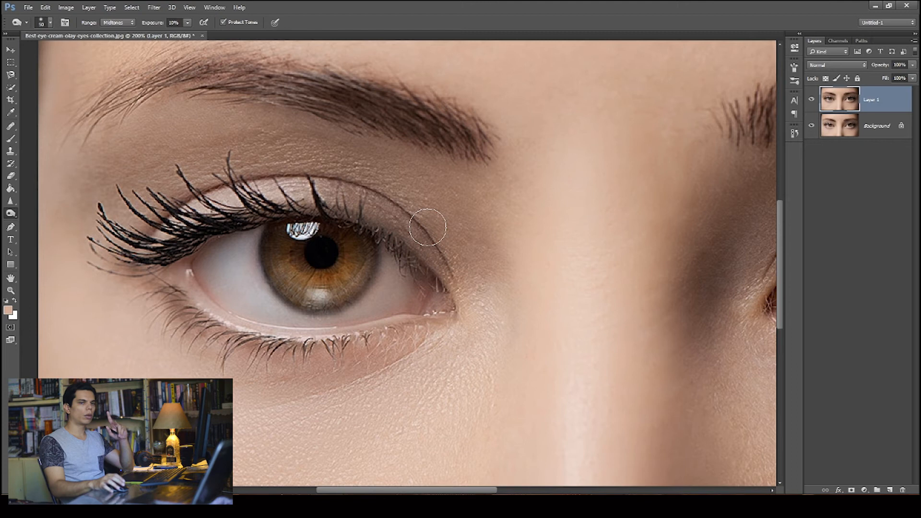
# Open the Burn brush settings, try a 69 px size, reduce it to 44 px and close the settings.
pyautogui.rightClick(450, 200)
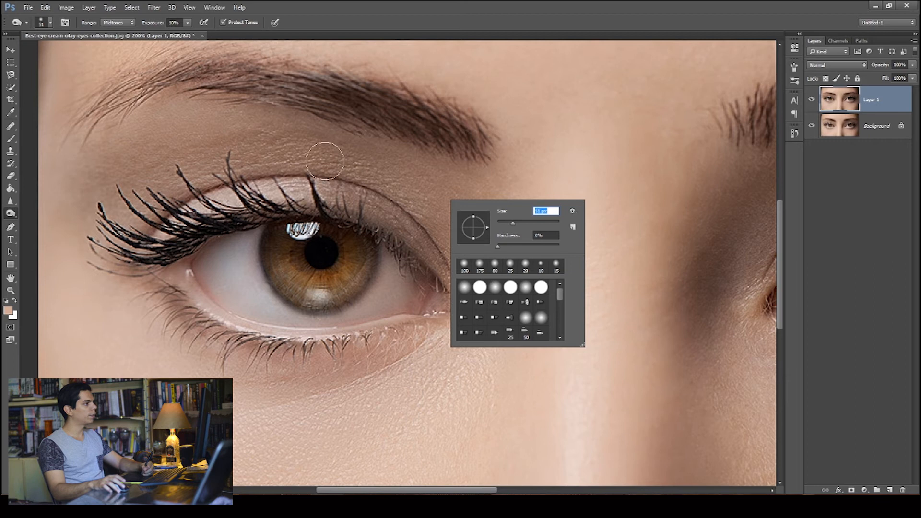
pyautogui.press('Tab')
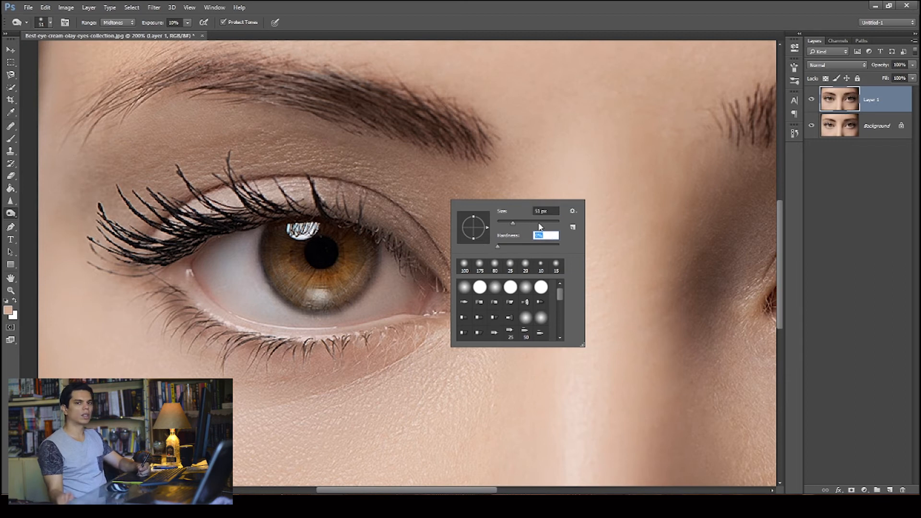
pyautogui.moveTo(517, 223)
pyautogui.mouseDown()
pyautogui.moveTo(548, 223)
pyautogui.moveTo(518, 223)
pyautogui.mouseUp()
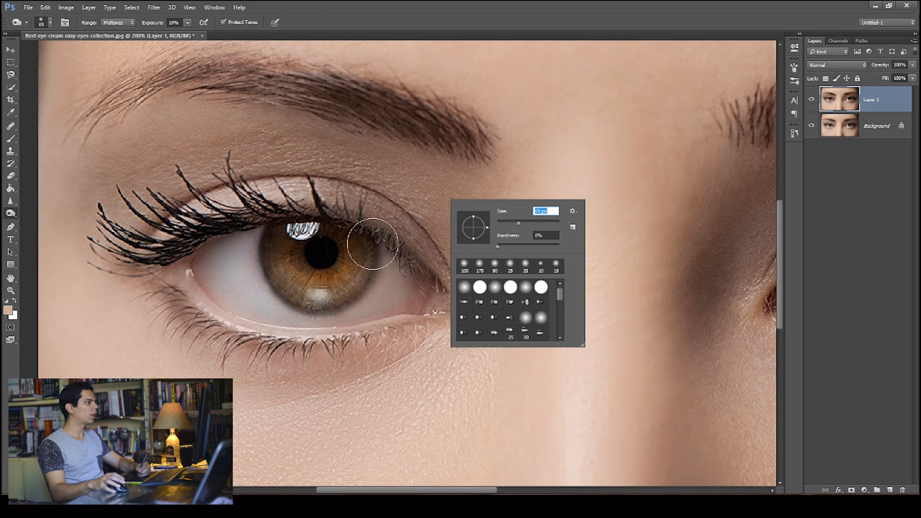
pyautogui.moveTo(532, 221); pyautogui.dragTo(526, 218)
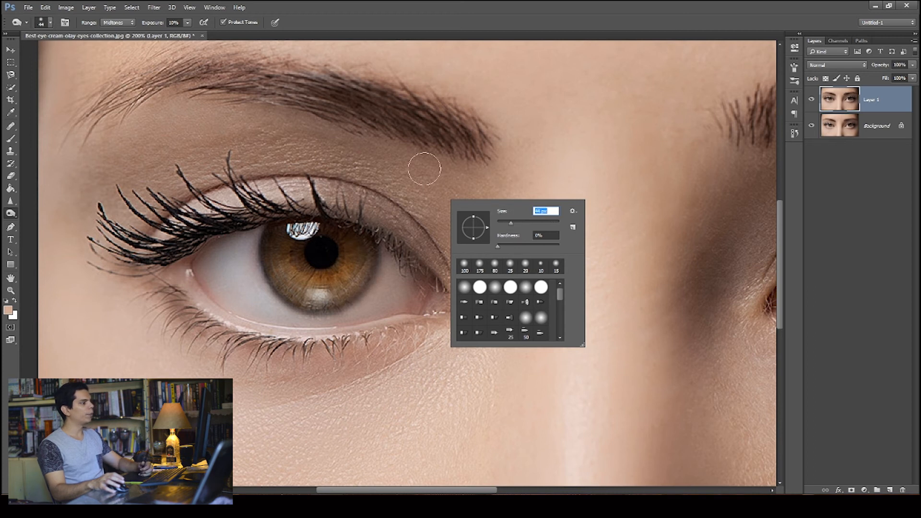
pyautogui.press('Return')
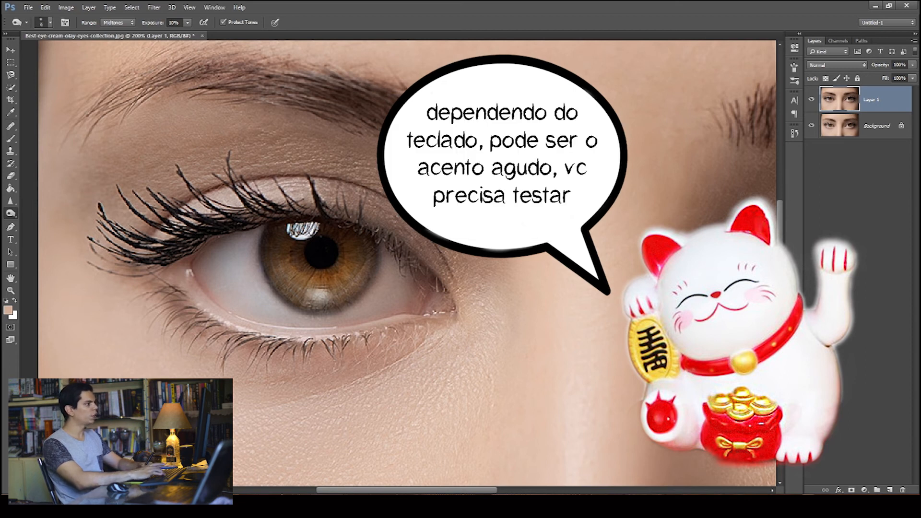
# Demonstrate incremental brush resizing by enlarging the Burn brush well beyond the eye and reducing it to 125 px.
pyautogui.press(']')
pyautogui.press(']')
pyautogui.press(']')
pyautogui.press(']')
pyautogui.press(']')
pyautogui.press(']')
pyautogui.press(']')
pyautogui.press(']')
pyautogui.press(']')
pyautogui.press(']')
pyautogui.press(']')
pyautogui.press(']')
pyautogui.press(']')
pyautogui.press(']')
pyautogui.press(']')
pyautogui.press(']')
pyautogui.press(']')
pyautogui.press('[')
pyautogui.press('[')
pyautogui.press('[')
pyautogui.press('[')
pyautogui.press('[')
pyautogui.press('[')
pyautogui.press('[')
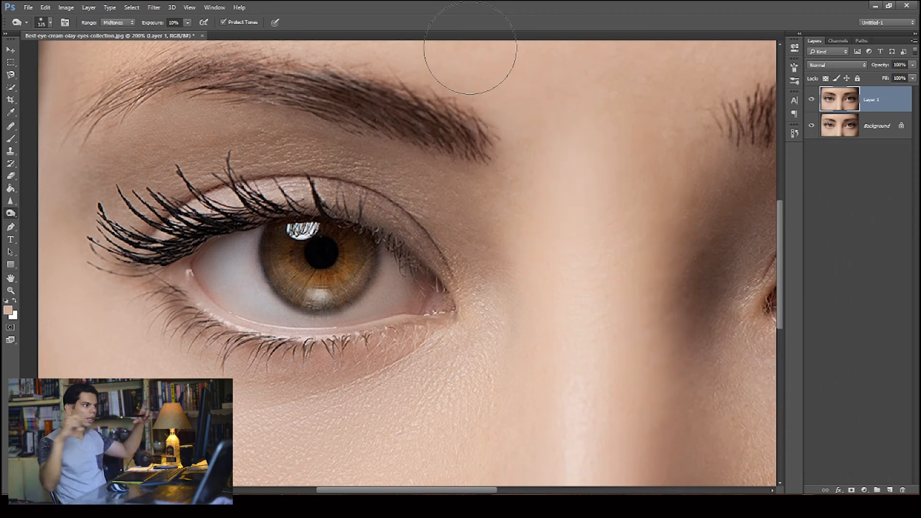
# Reduce the Burn brush to 90 px, and open and close its brush settings over the left eye.
pyautogui.press(']')
pyautogui.press('[')
pyautogui.press('[')
pyautogui.press('[')
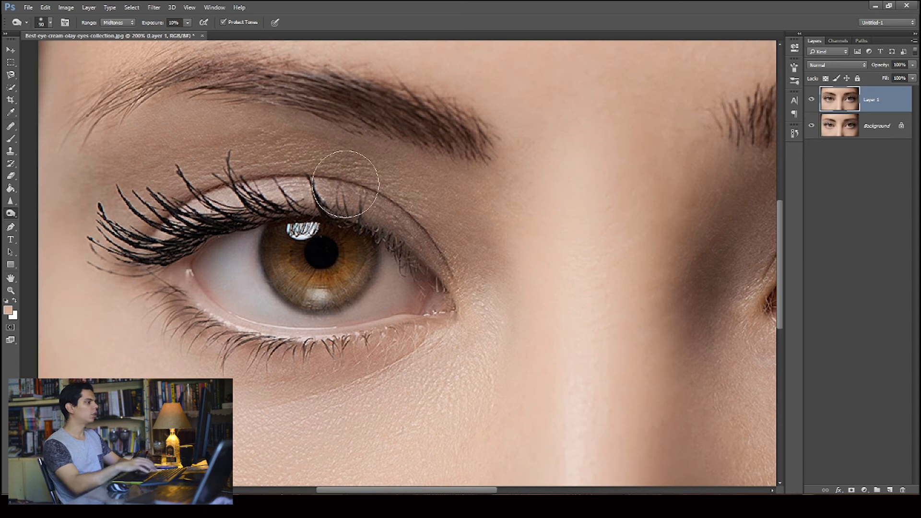
pyautogui.rightClick(442, 225)
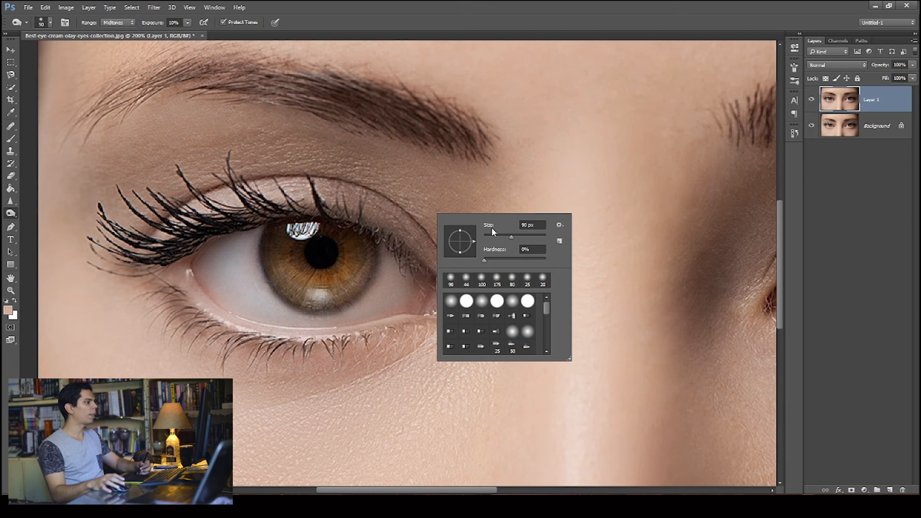
pyautogui.click(269, 184)
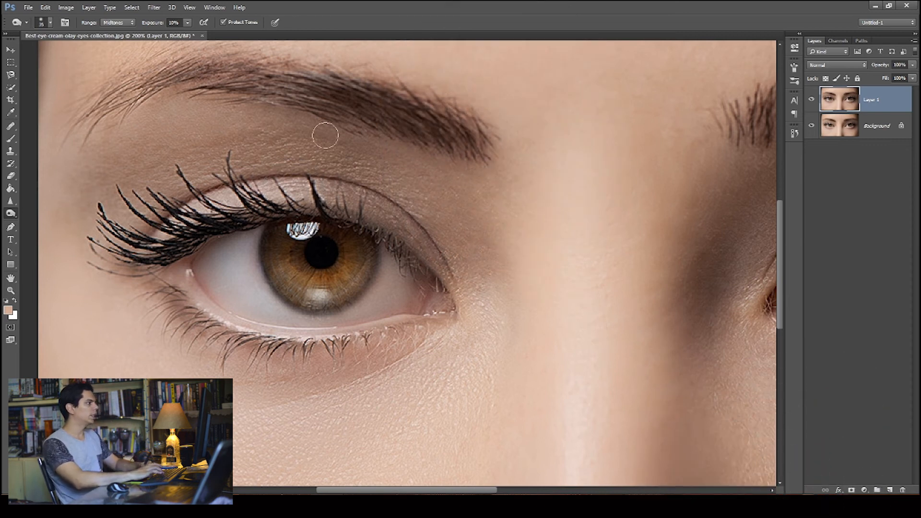
# Darken the midtones around the left eyelid and eyebrow with the Burn tool, repeatedly enlarging the brush and reducing it to 45 px.
pyautogui.press(']')
pyautogui.press(']')
pyautogui.press(']')
pyautogui.press(']')
pyautogui.press(']')
pyautogui.press(']')
pyautogui.press(']')
pyautogui.press(']')
pyautogui.press('[')
pyautogui.press('[')
pyautogui.press('[')
pyautogui.press('[')
pyautogui.press('[')
pyautogui.press('[')
pyautogui.press('[')
pyautogui.press('[')
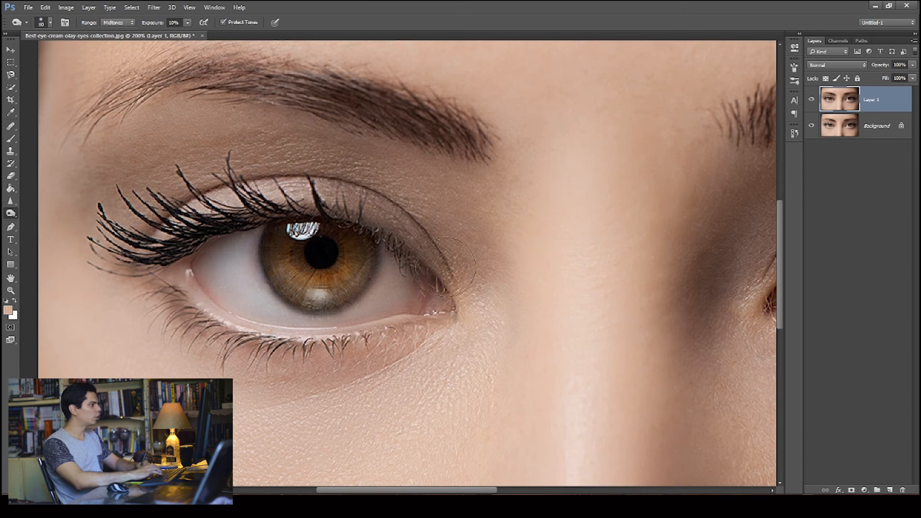
pyautogui.press(']')
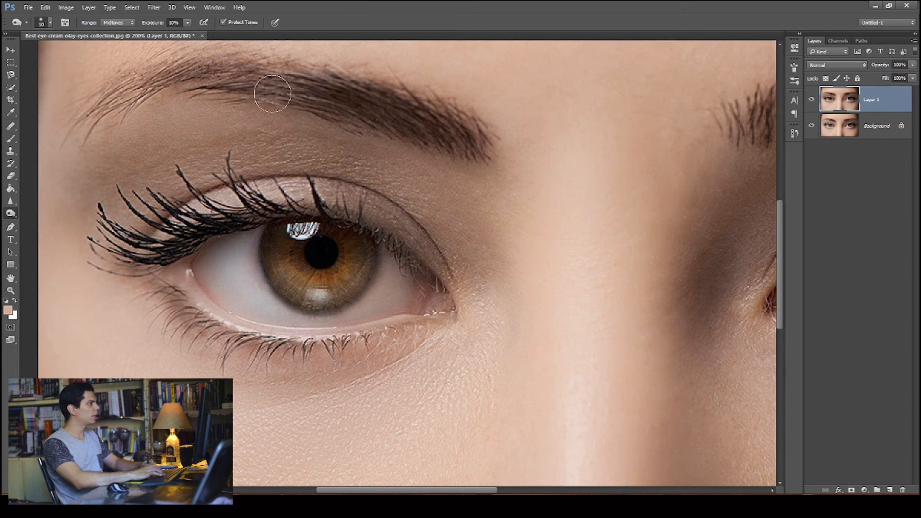
pyautogui.press('[')
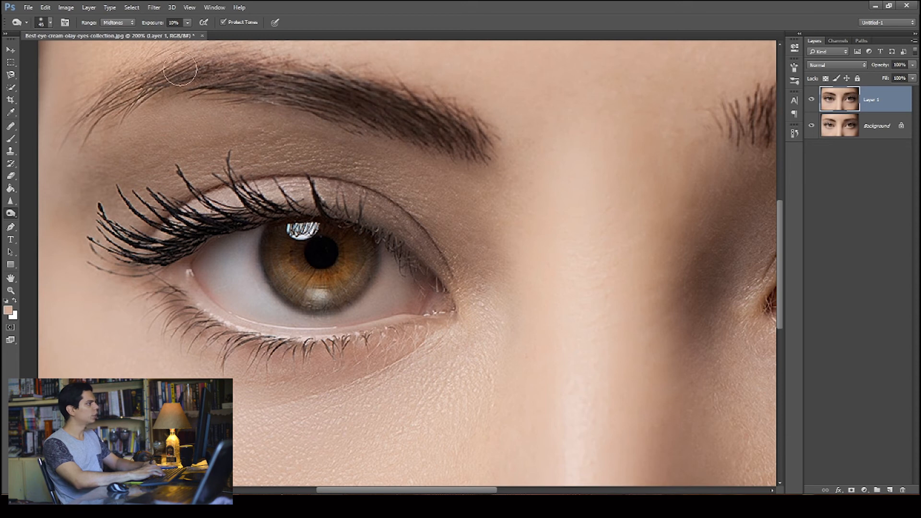
# Switch to the Dodge tool with the Highlights range, reduce the brush to 35 px and brighten the left iris.
pyautogui.rightClick(11, 216)
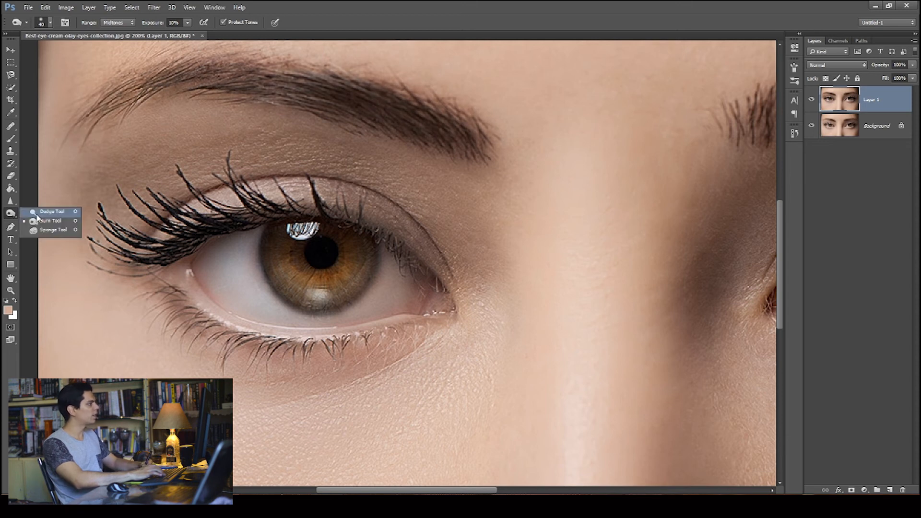
pyautogui.click(42, 213)
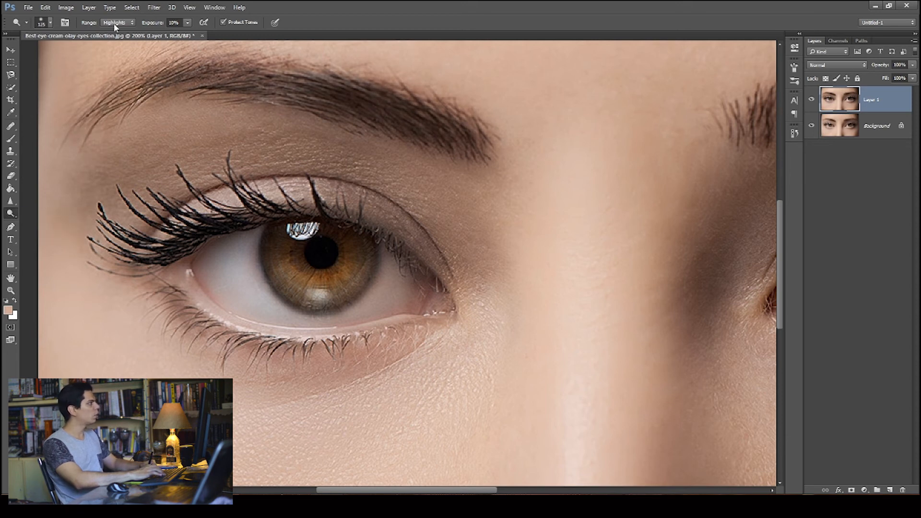
pyautogui.press('[')
pyautogui.press('[')
pyautogui.press('[')
pyautogui.press('[')
pyautogui.press('[')
pyautogui.press('[')
pyautogui.press('[')
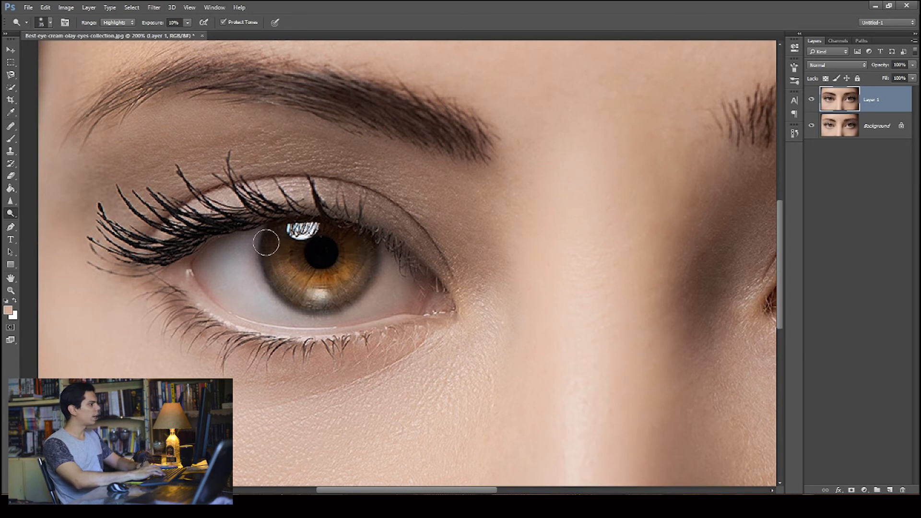
# Reduce the Dodge brush to 7 px and brighten fine highlights in the lower part of the left iris.
pyautogui.press('[')
pyautogui.press('[')
pyautogui.press('[')
pyautogui.press('[')
pyautogui.press('[')
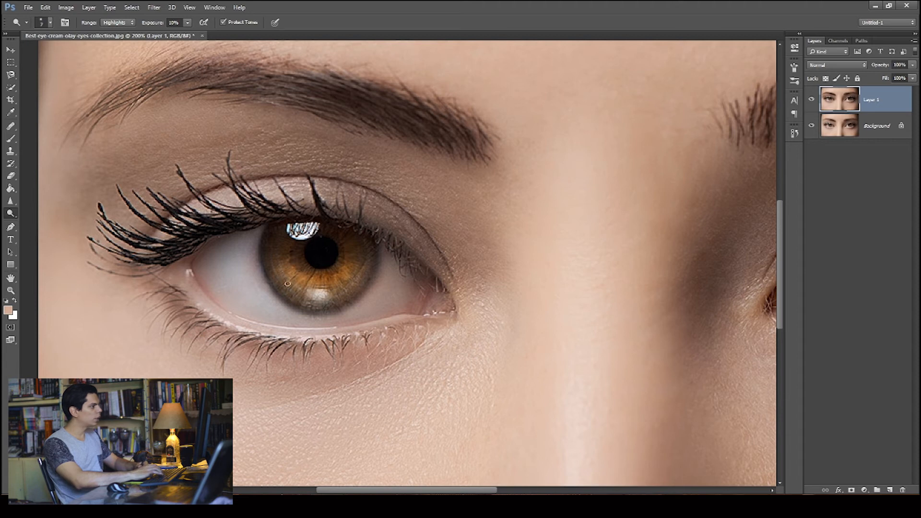
# Lighten the iris beside and below the pupil with a larger Dodge brush in the Midtones range, and set the range back to Highlights.
pyautogui.click(118, 23)
pyautogui.click(115, 34)
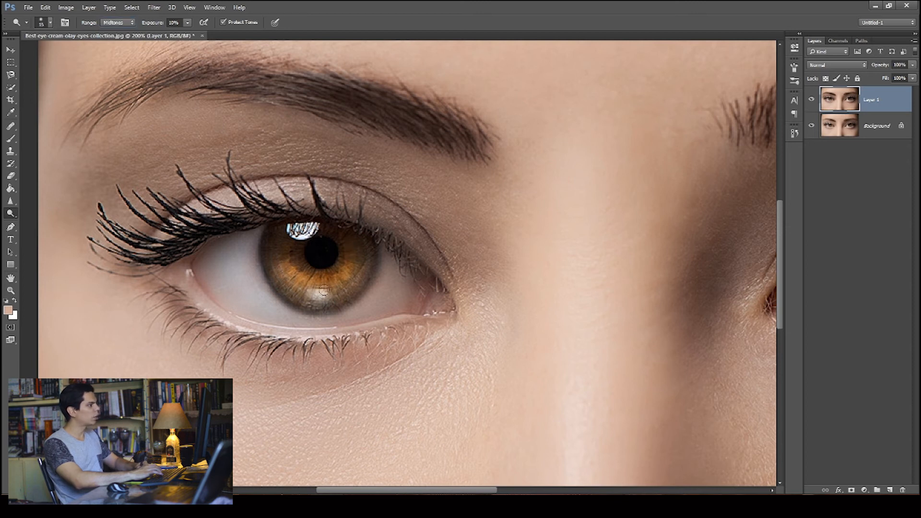
pyautogui.press(']')
pyautogui.press(']')
pyautogui.press(']')
pyautogui.moveTo(357, 250)
pyautogui.mouseDown()
pyautogui.moveTo(282, 284)
pyautogui.moveTo(285, 238)
pyautogui.moveTo(361, 246)
pyautogui.moveTo(354, 235)
pyautogui.moveTo(342, 260)
pyautogui.mouseUp()
pyautogui.click(115, 22)
pyautogui.click(115, 40)
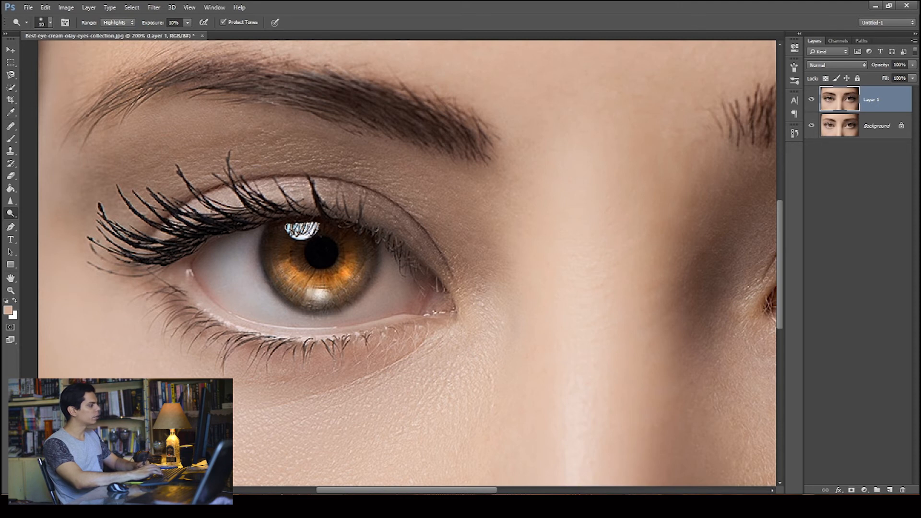
# Switch to the Burn tool with the Shadows range, demonstrate enlarging the brush widely and reduce it to 20 px.
pyautogui.click(12, 215)
pyautogui.click(48, 222)
pyautogui.click(118, 24)
pyautogui.press(']')
pyautogui.press(']')
pyautogui.press(']')
pyautogui.press(']')
pyautogui.press(']')
pyautogui.press(']')
pyautogui.press(']')
pyautogui.press(']')
pyautogui.press(']')
pyautogui.press(']')
pyautogui.press(']')
pyautogui.press(']')
pyautogui.press(']')
pyautogui.press(']')
pyautogui.press(']')
pyautogui.press(']')
pyautogui.press(']')
pyautogui.press(']')
pyautogui.press('[')
pyautogui.press('[')
pyautogui.press('[')
pyautogui.press('[')
pyautogui.press('[')
pyautogui.press('[')
pyautogui.press('[')
pyautogui.press('[')
pyautogui.press('[')
pyautogui.press('[')
pyautogui.press('[')
pyautogui.press('[')
pyautogui.press('[')
pyautogui.press('[')
pyautogui.press('[')
pyautogui.press('[')
pyautogui.press('[')
pyautogui.press('[')
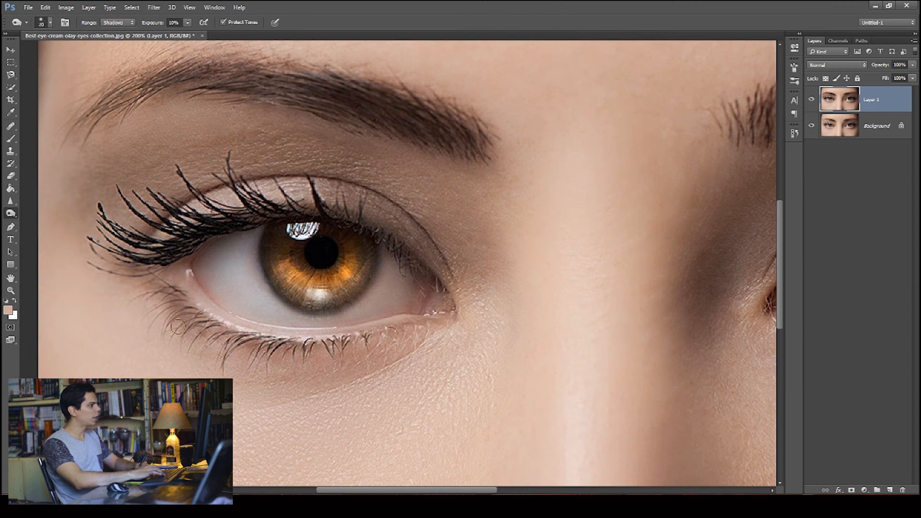
# Compare the left eye before and after the retouching by repeatedly hiding and showing Layer 1.
pyautogui.hotkey('ctrl', '0')
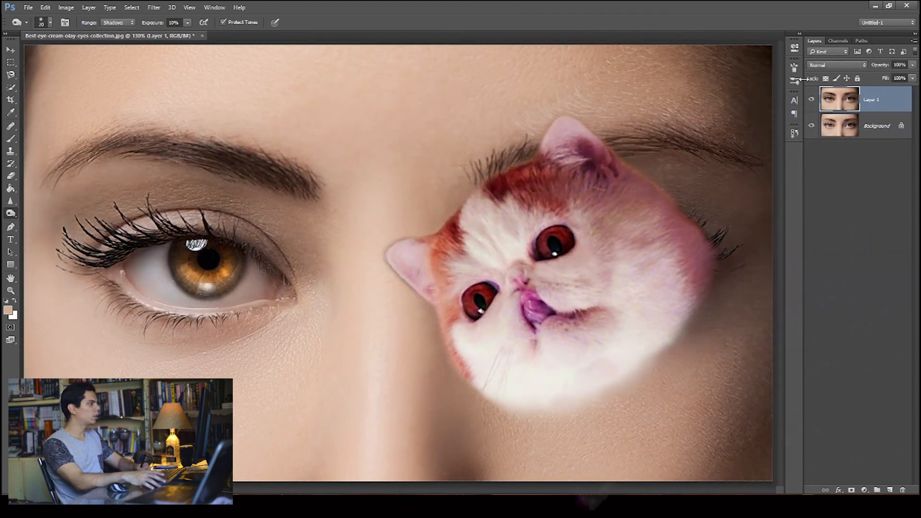
pyautogui.hotkey('ctrl', '+')
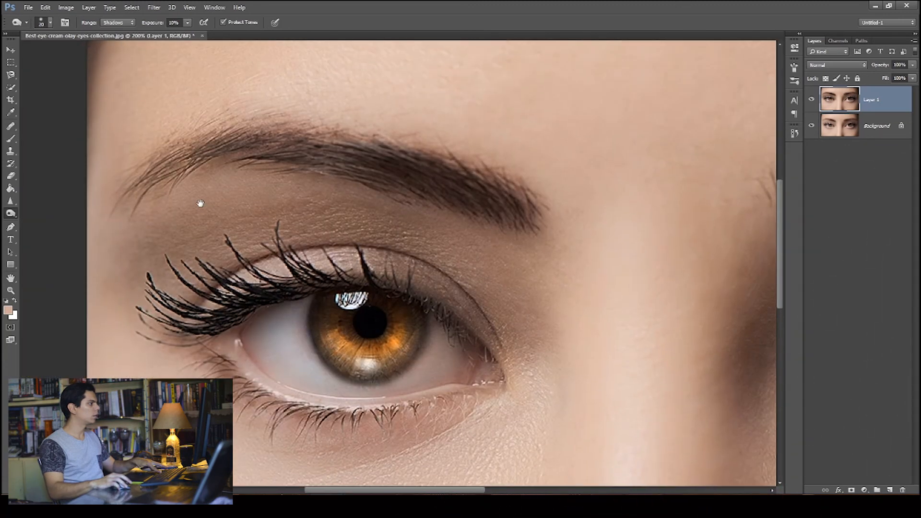
pyautogui.click(811, 100)
pyautogui.click(811, 100)
pyautogui.click(811, 100)
pyautogui.click(811, 98)
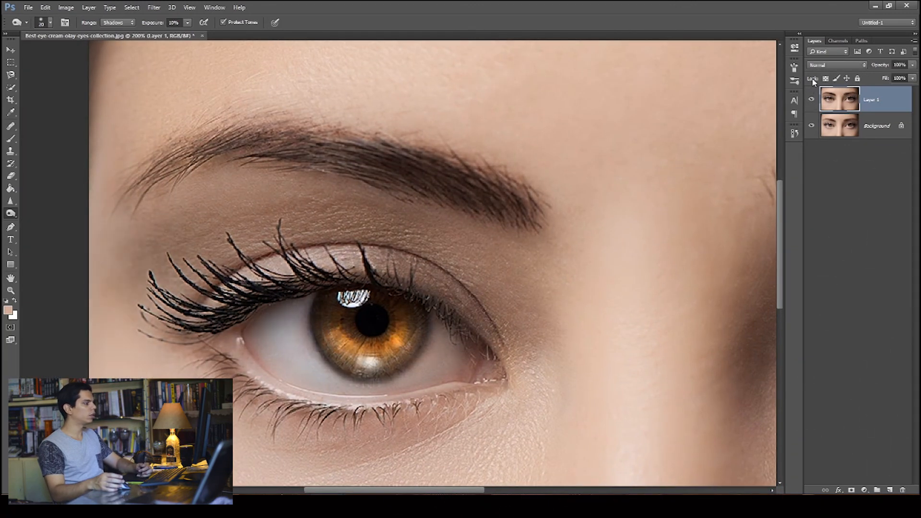
pyautogui.click(811, 100)
pyautogui.click(811, 99)
pyautogui.click(810, 100)
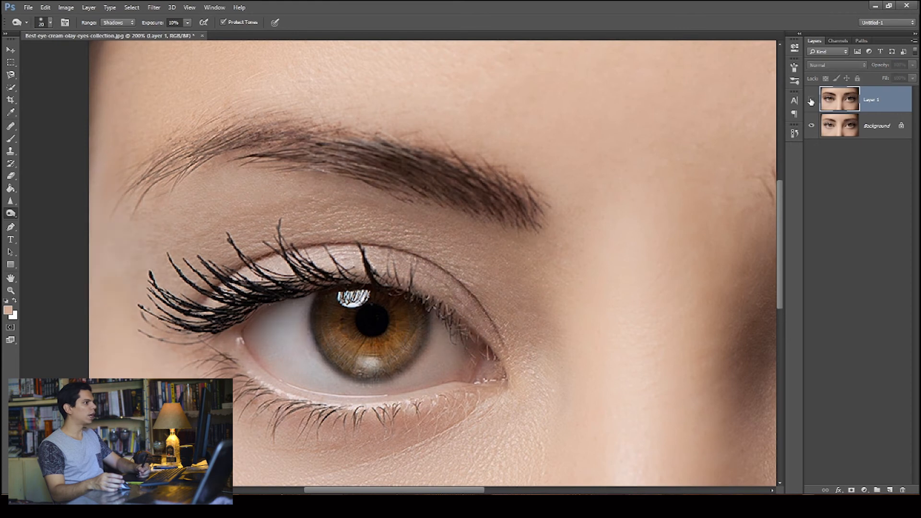
pyautogui.click(811, 100)
pyautogui.click(810, 101)
pyautogui.click(811, 100)
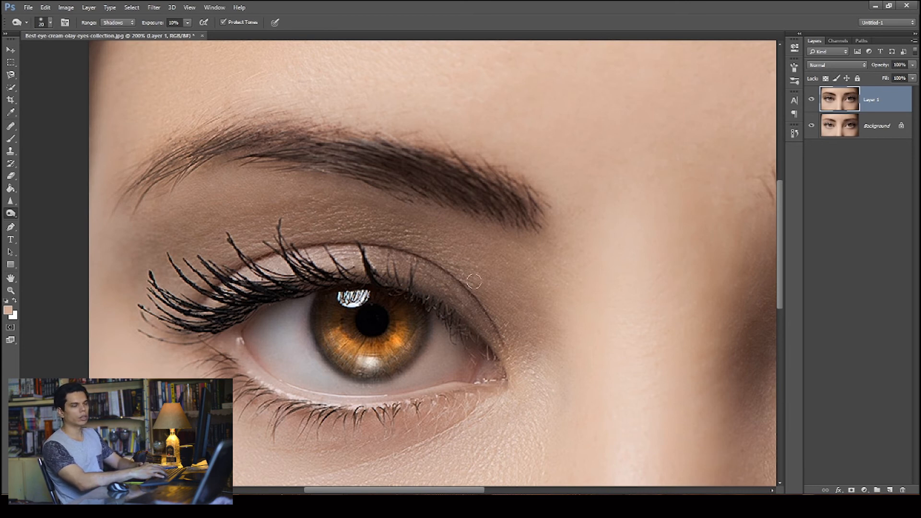
# Lower Layer 1's opacity to 67% and hide the Background layer to demonstrate the layer's transparency.
pyautogui.click(912, 68)
pyautogui.moveTo(912, 78)
pyautogui.mouseDown()
pyautogui.moveTo(891, 76)
pyautogui.moveTo(906, 80)
pyautogui.mouseUp()
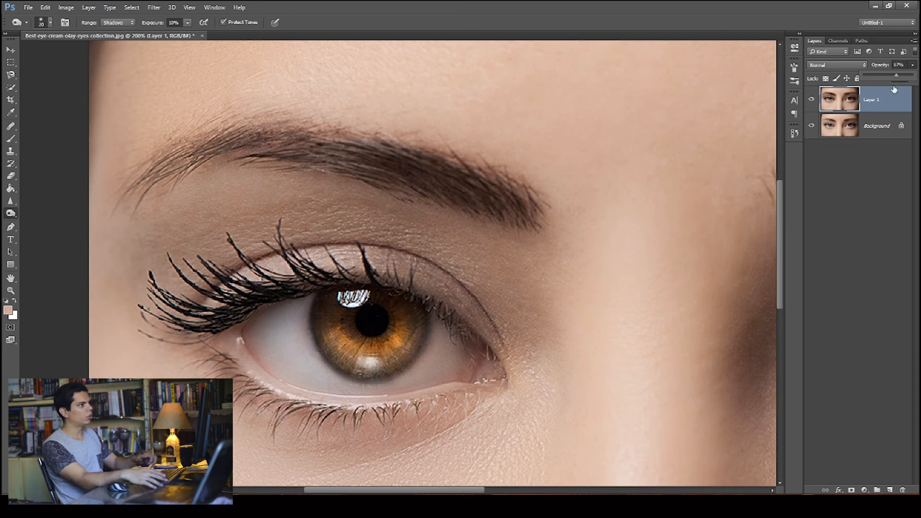
pyautogui.click(877, 126)
pyautogui.click(811, 126)
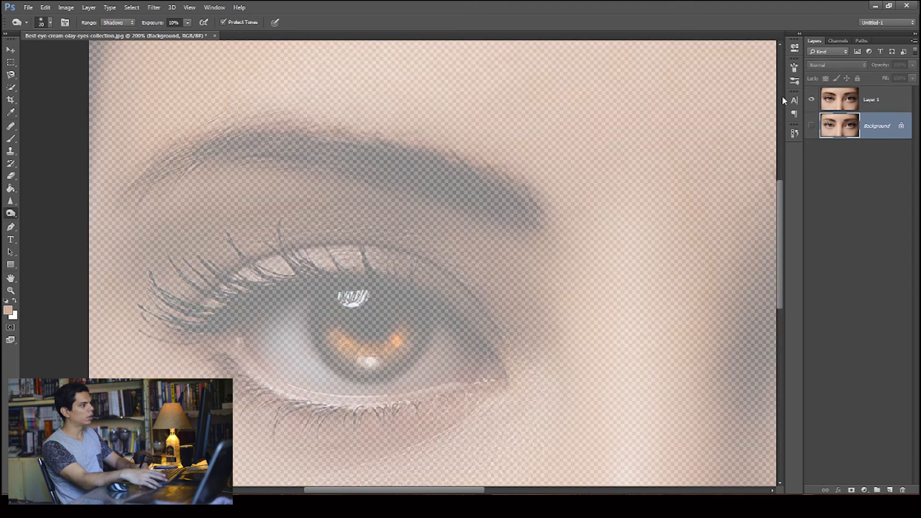
# Show the Background layer again, toggle Layer 1's visibility to compare both eyes, and restore Layer 1's opacity to 100%.
pyautogui.hotkey('ctrl', '0')
pyautogui.click(811, 126)
pyautogui.click(813, 100)
pyautogui.click(812, 100)
pyautogui.click(843, 101)
pyautogui.click(812, 100)
pyautogui.click(812, 101)
pyautogui.click(912, 65)
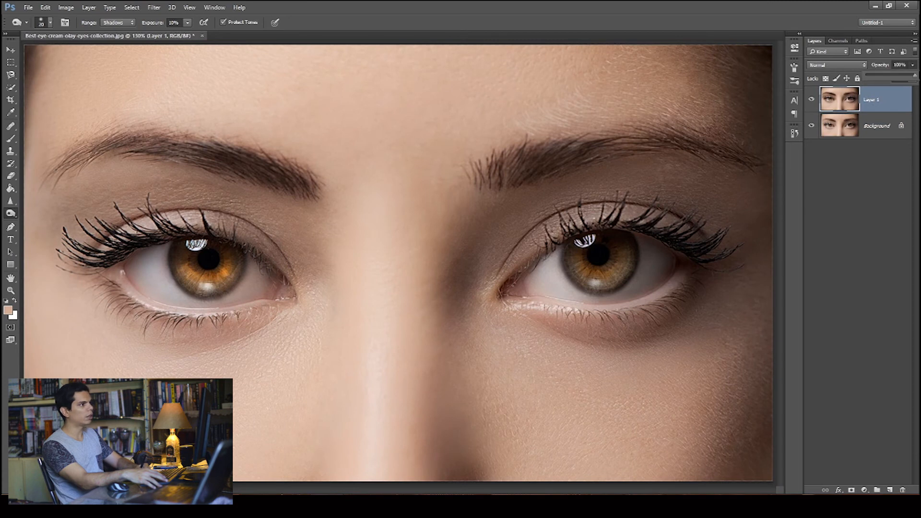
pyautogui.click(871, 191)
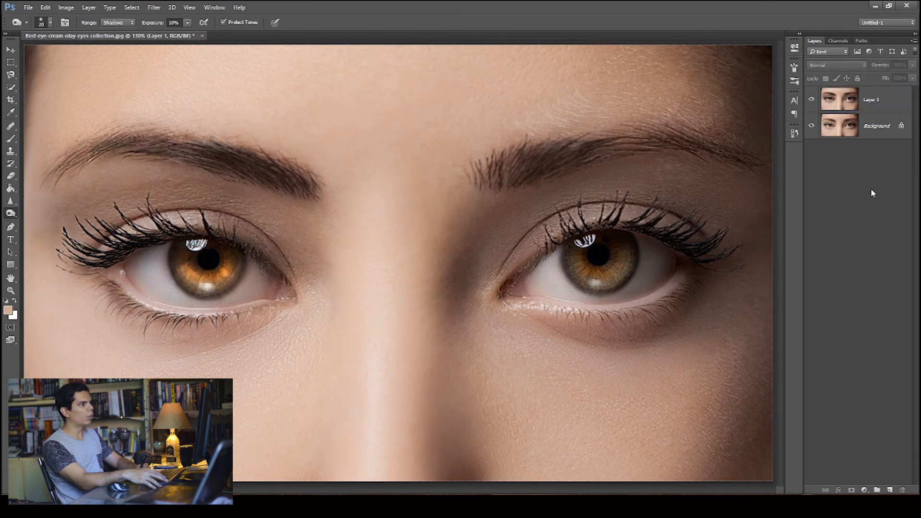
pyautogui.click(859, 99)
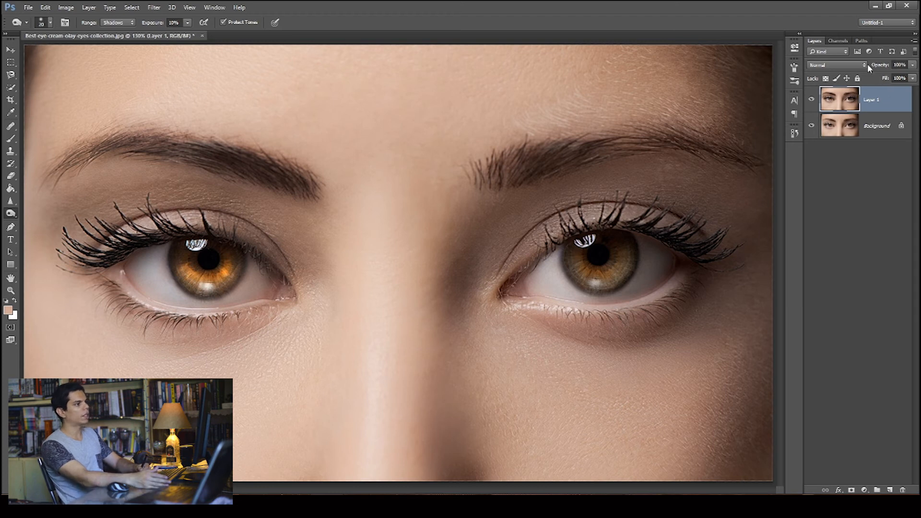
# Demonstrate lowering Layer 1's opacity, return it to 100%, and hide and show the layer once more.
pyautogui.click(912, 65)
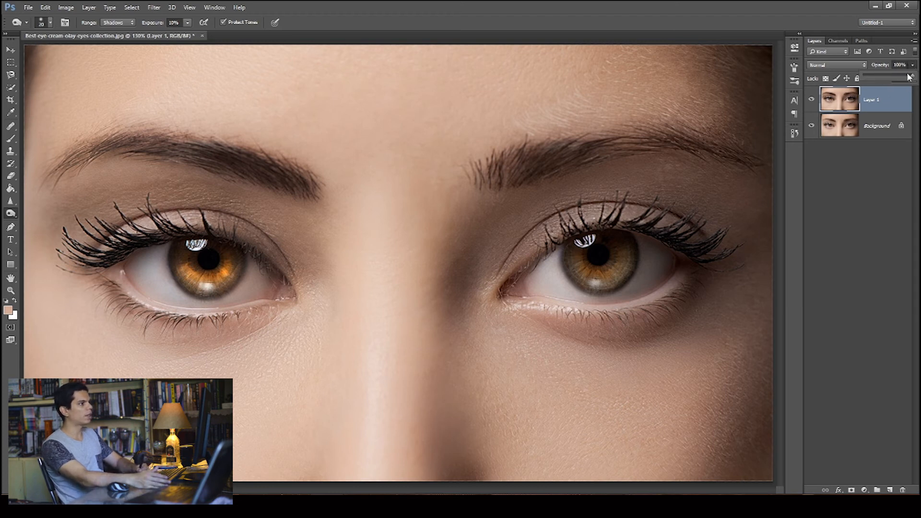
pyautogui.moveTo(913, 76); pyautogui.dragTo(902, 84)
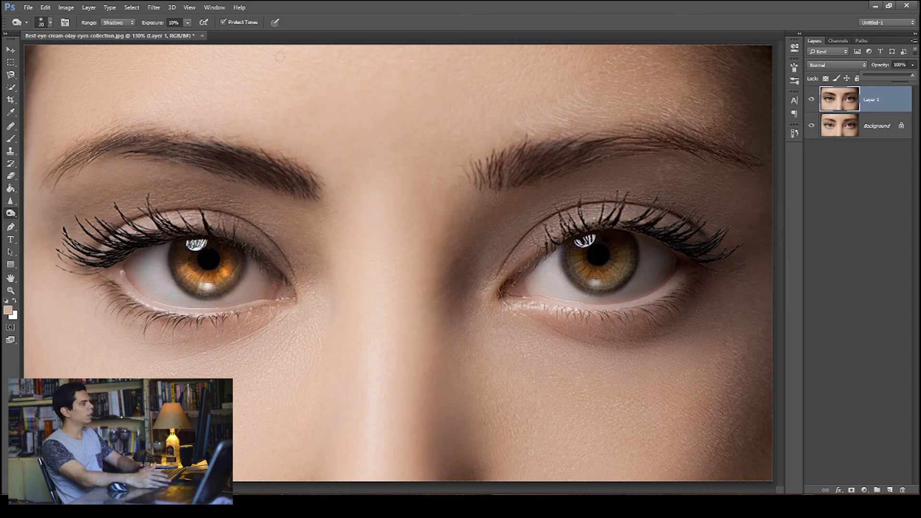
pyautogui.click(811, 99)
pyautogui.click(812, 100)
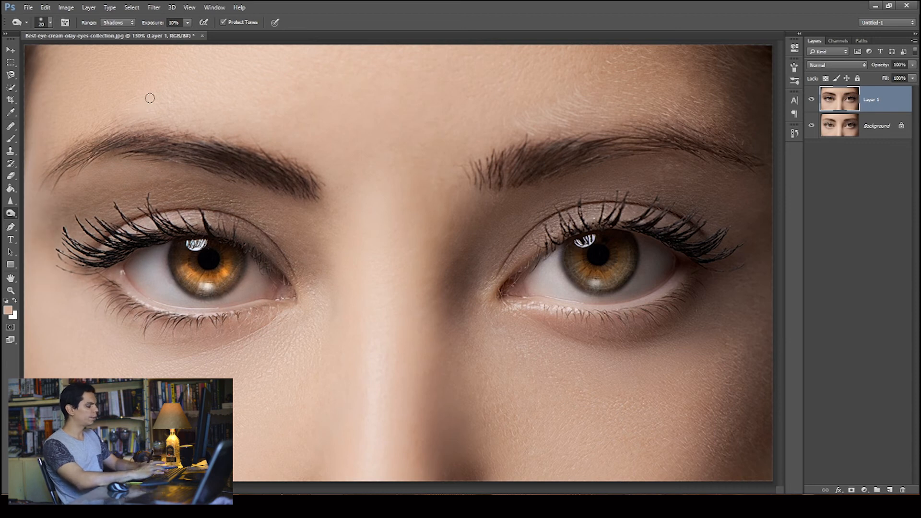
# Create a new white RGB document 10 × 10 centimetres at 72 pixels/inch.
pyautogui.click(27, 7)
pyautogui.click(28, 7)
pyautogui.click(28, 7)
pyautogui.click(36, 17)
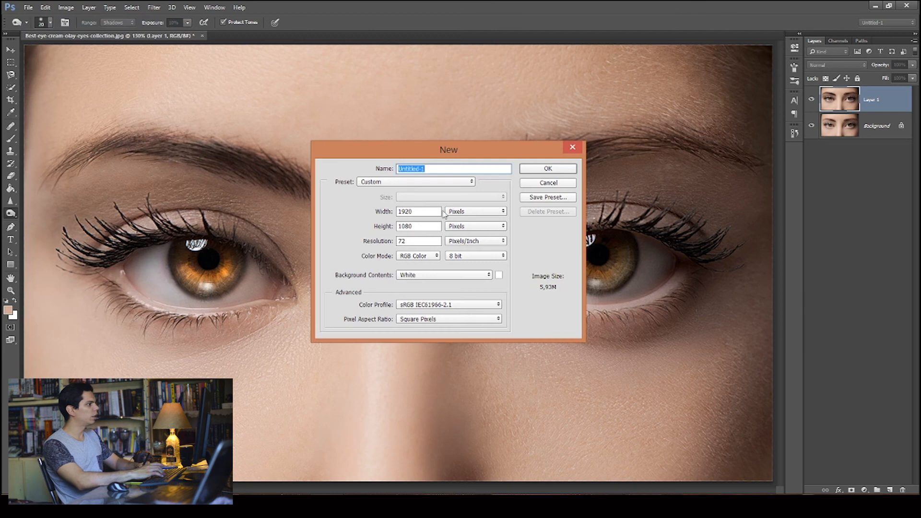
pyautogui.click(459, 212)
pyautogui.click(458, 227)
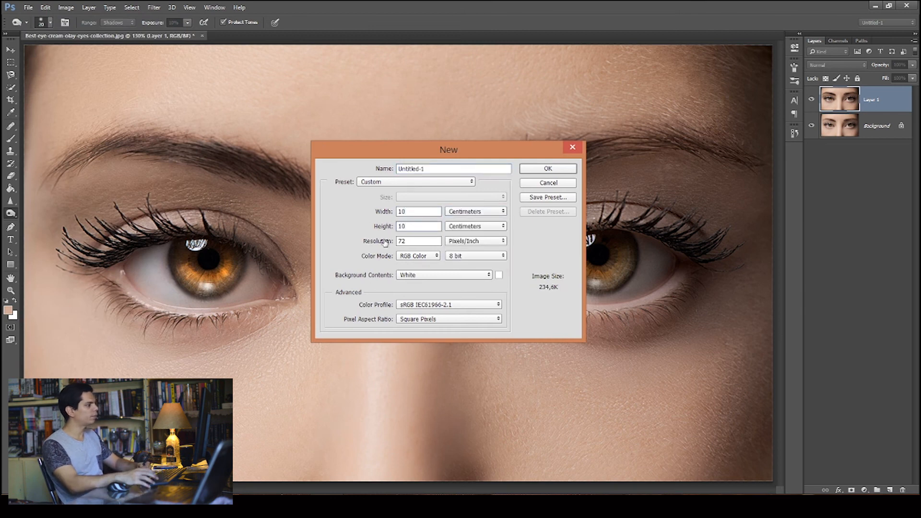
pyautogui.press('Return')
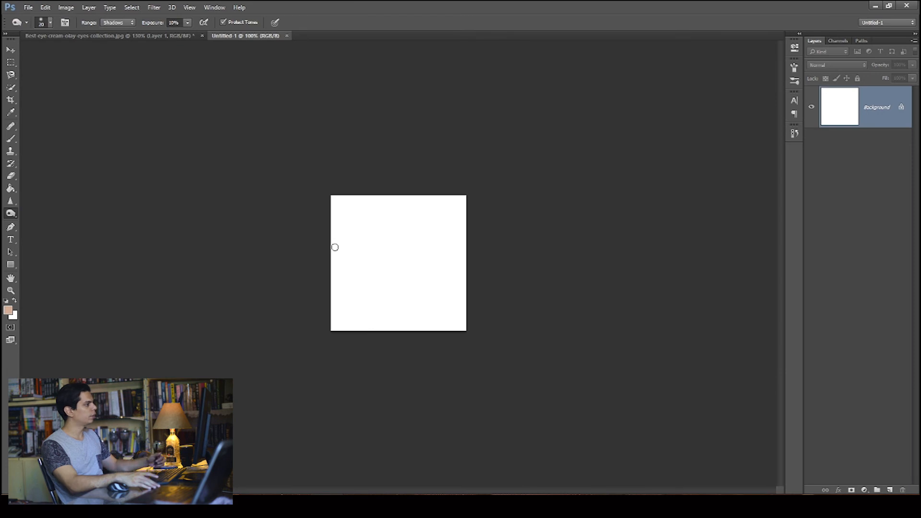
# Make a circular selection near the middle of the white canvas with the Elliptical Marquee tool.
pyautogui.hotkey('ctrl', '0')
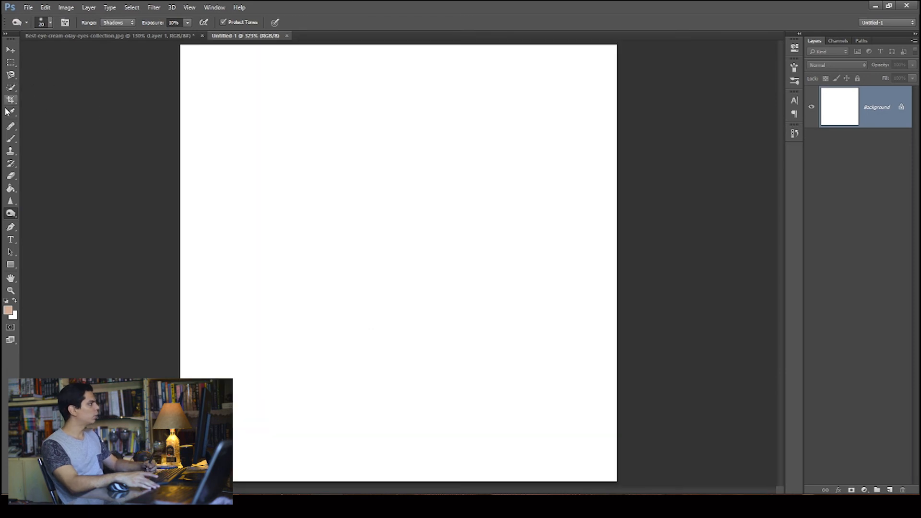
pyautogui.moveTo(10, 76); pyautogui.dragTo(55, 68)
pyautogui.moveTo(281, 142); pyautogui.dragTo(516, 333)
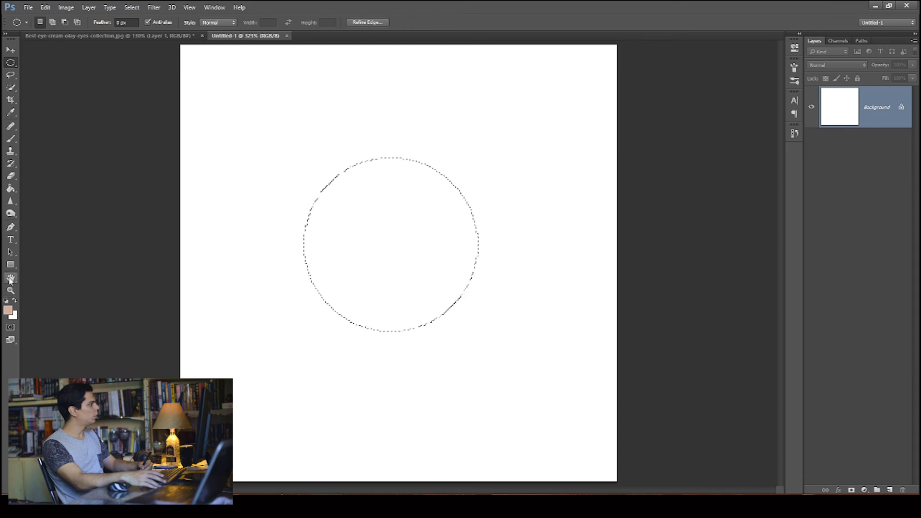
# Set the foreground color to gray #878787, fill the circular selection with the Paint Bucket and deselect it.
pyautogui.click(8, 190)
pyautogui.click(8, 310)
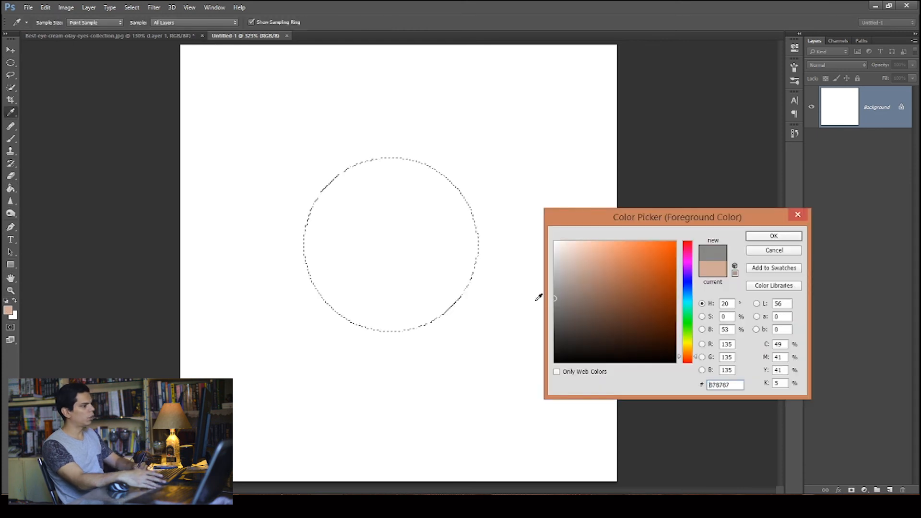
pyautogui.press('Escape')
pyautogui.press('z')
pyautogui.click(12, 188)
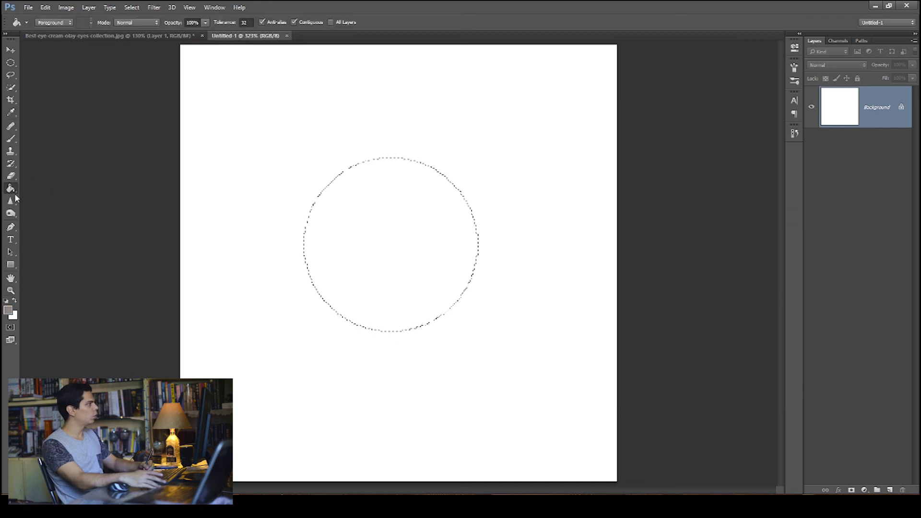
pyautogui.click(370, 268)
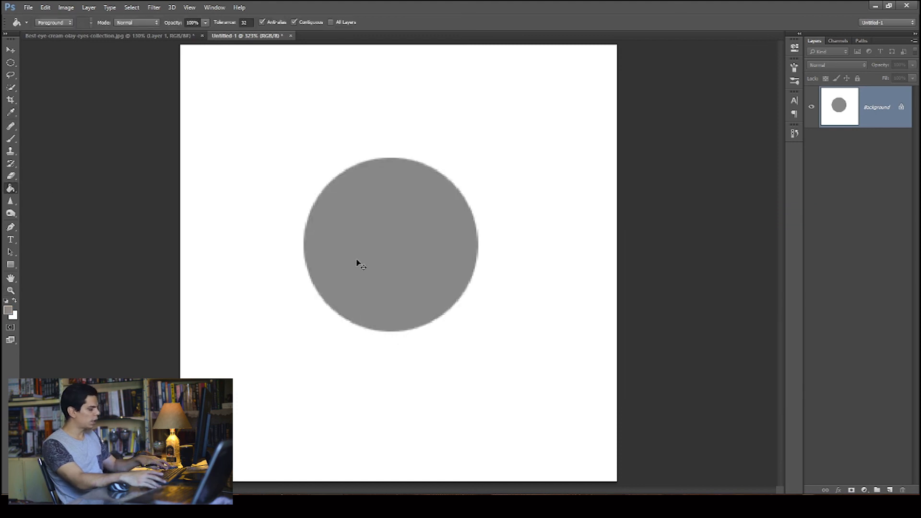
# Try resampling the image with the gray circle to 10 cm wide and high at 300 pixels/inch.
pyautogui.click(66, 7)
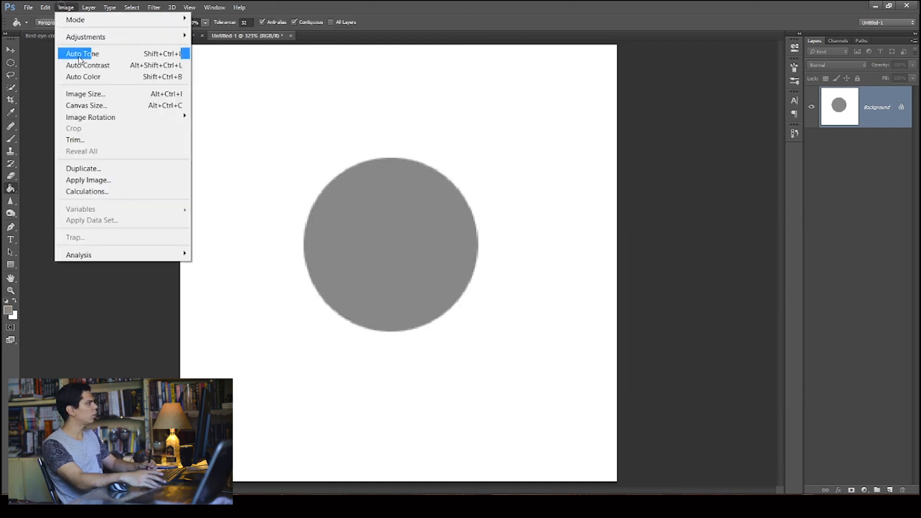
pyautogui.click(81, 93)
pyautogui.moveTo(639, 314); pyautogui.dragTo(592, 314)
pyautogui.write('300')
pyautogui.write('10')
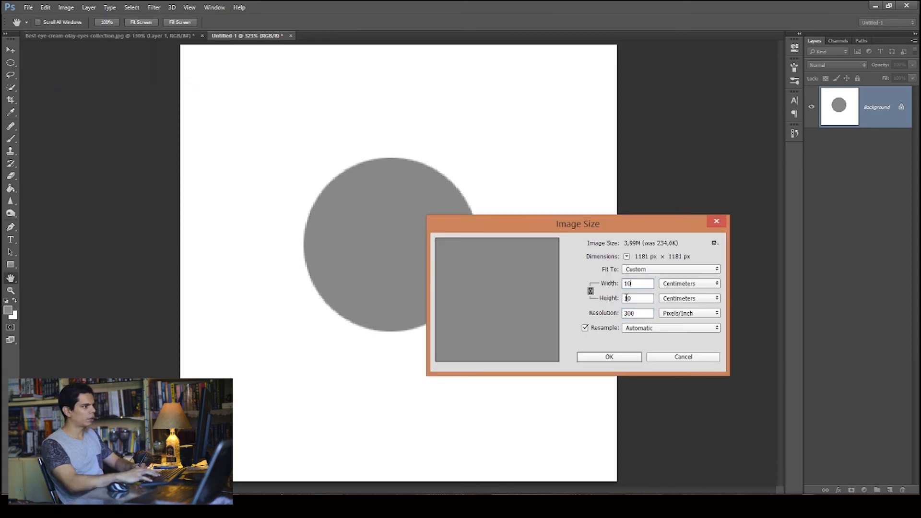
pyautogui.press('Return')
pyautogui.press('g')
pyautogui.hotkey('ctrl', '0')
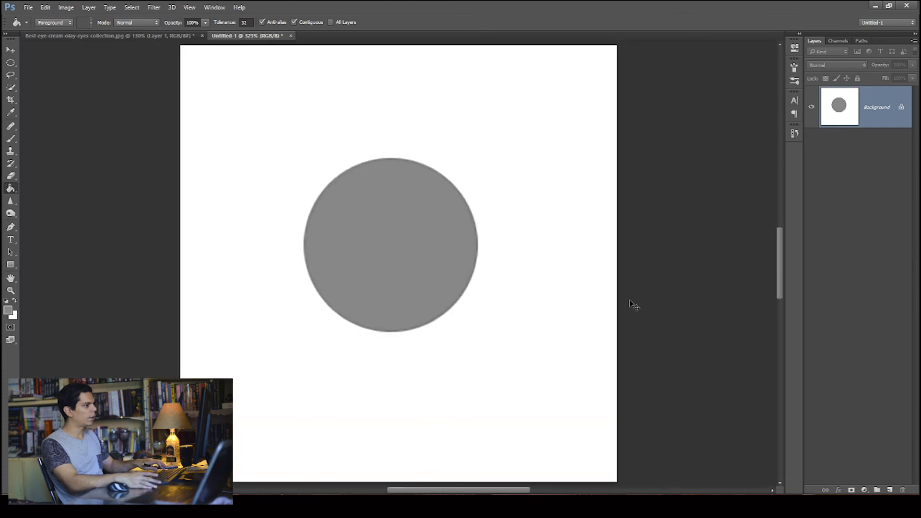
# Undo back to the blank white canvas and resize the image to 10 × 10 cm at 300 pixels/inch.
pyautogui.hotkey('ctrl', 'alt', 'z')
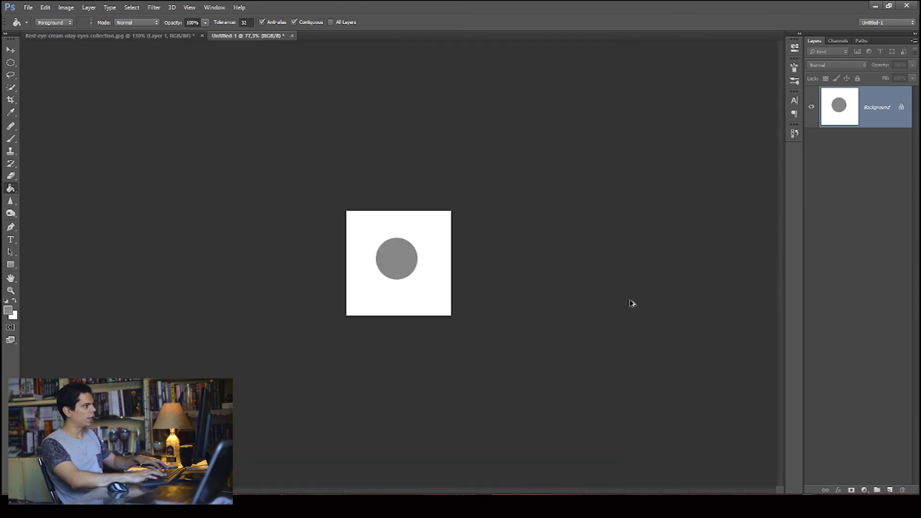
pyautogui.hotkey('ctrl', 'alt', 'z')
pyautogui.click(66, 7)
pyautogui.click(107, 92)
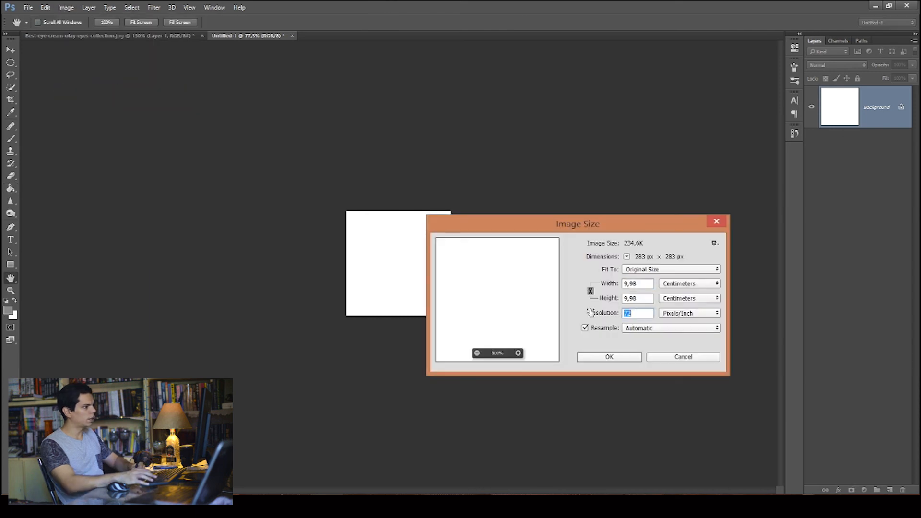
pyautogui.write('303')
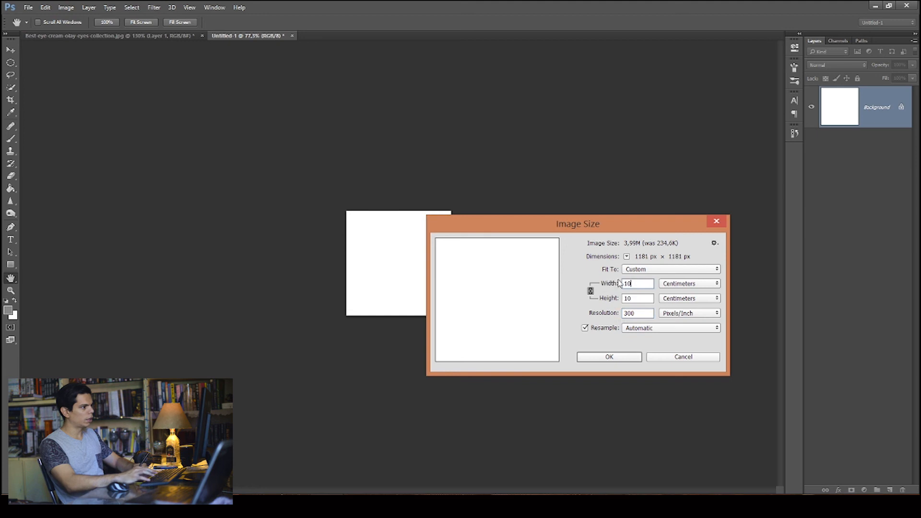
pyautogui.press('Return')
# Make a circular selection near the canvas middle, fill it with the gray foreground color using the Paint Bucket, and deselect it.
pyautogui.click(11, 63)
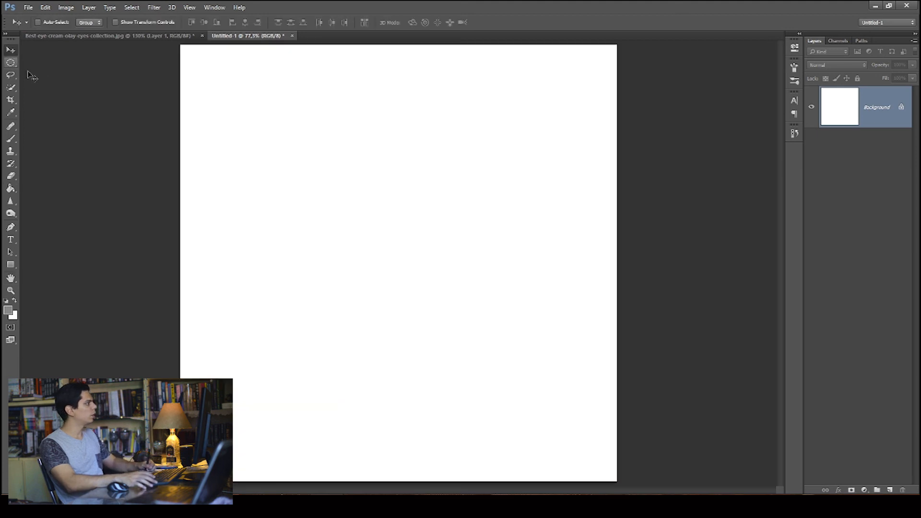
pyautogui.moveTo(276, 142); pyautogui.dragTo(502, 341)
pyautogui.press('space')
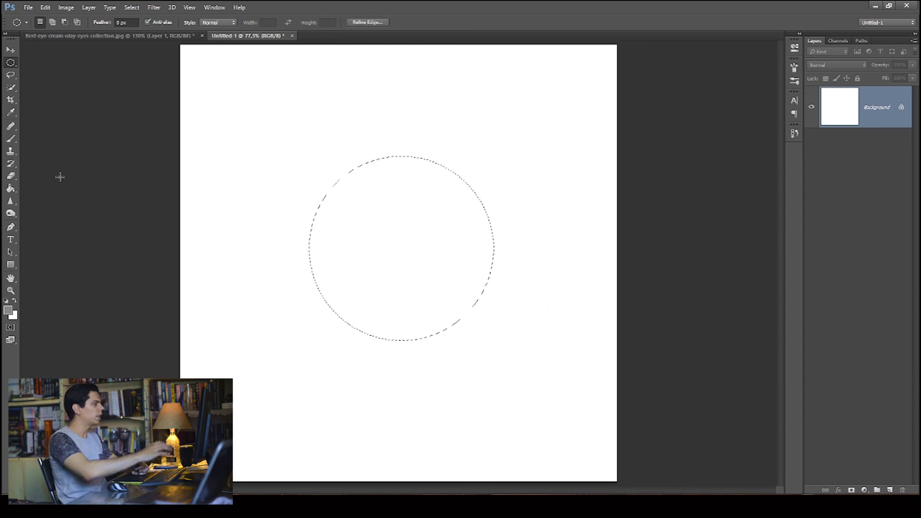
pyautogui.click(11, 188)
pyautogui.click(397, 278)
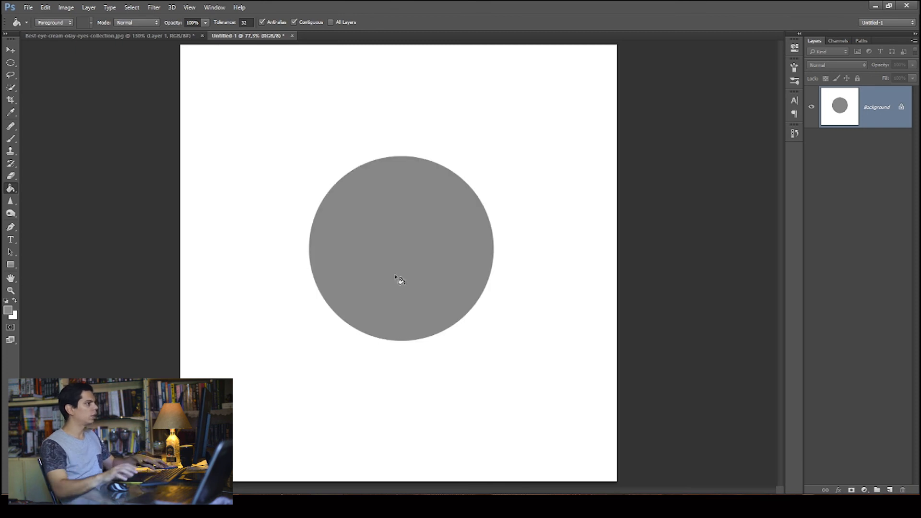
pyautogui.click(506, 230)
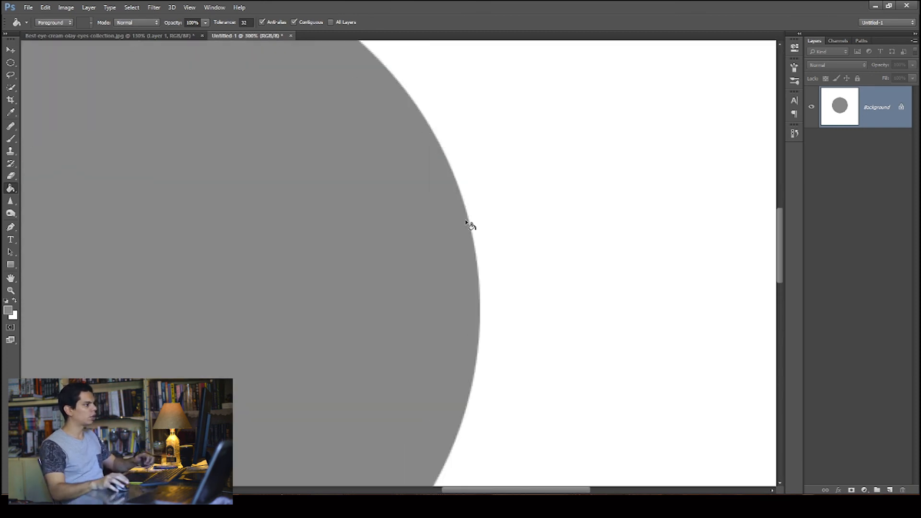
pyautogui.hotkey('ctrl', '-')
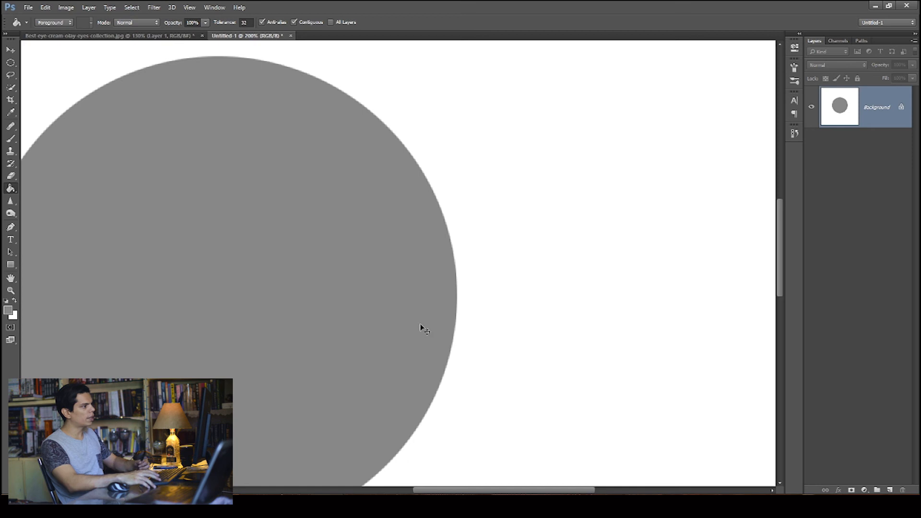
pyautogui.hotkey('ctrl', '0')
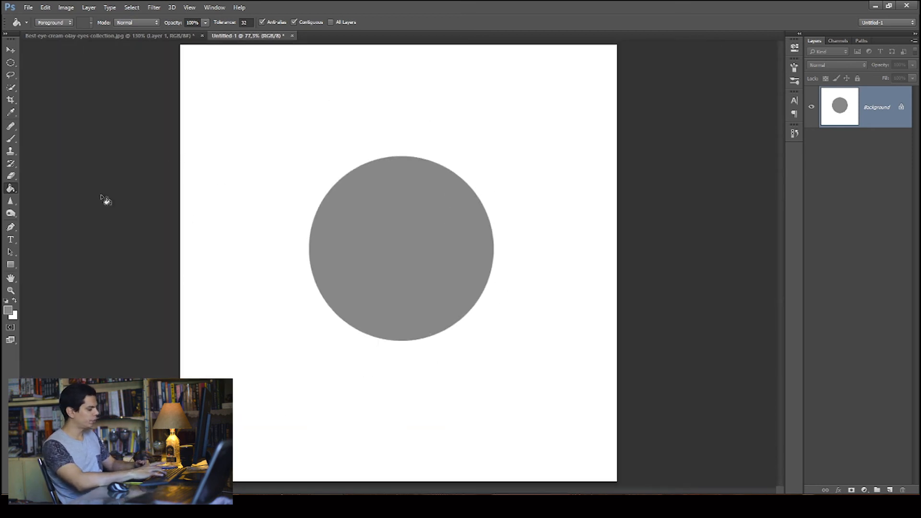
# Try darkening the gray circle with the Burn tool in the Shadows range at 10% exposure, and undo the strokes.
pyautogui.click(10, 214)
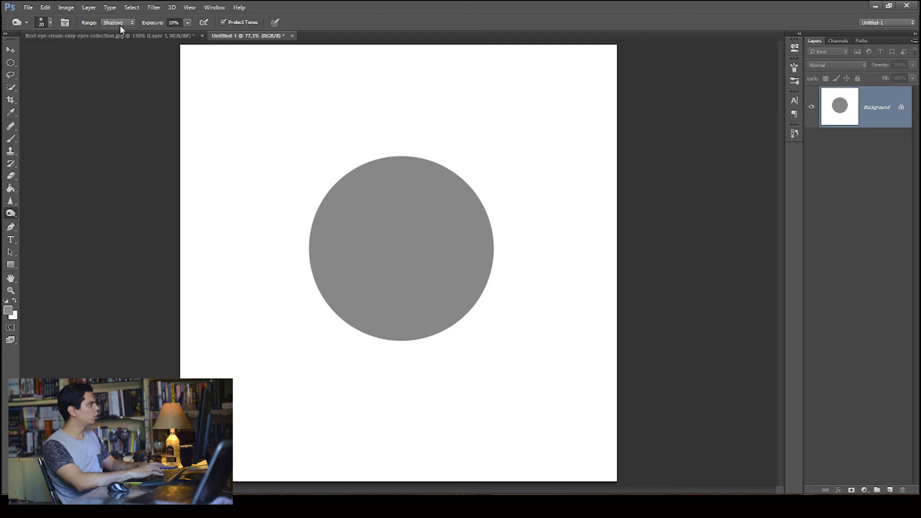
pyautogui.press(']')
pyautogui.press(']')
pyautogui.moveTo(442, 233); pyautogui.dragTo(405, 305)
pyautogui.press('[')
pyautogui.moveTo(373, 393)
pyautogui.mouseDown()
pyautogui.moveTo(431, 170)
pyautogui.moveTo(367, 406)
pyautogui.mouseUp()
pyautogui.hotkey('ctrl', 'alt', 'z')
pyautogui.hotkey('ctrl', 'alt', 'z')
pyautogui.hotkey('ctrl', 'alt', 'z')
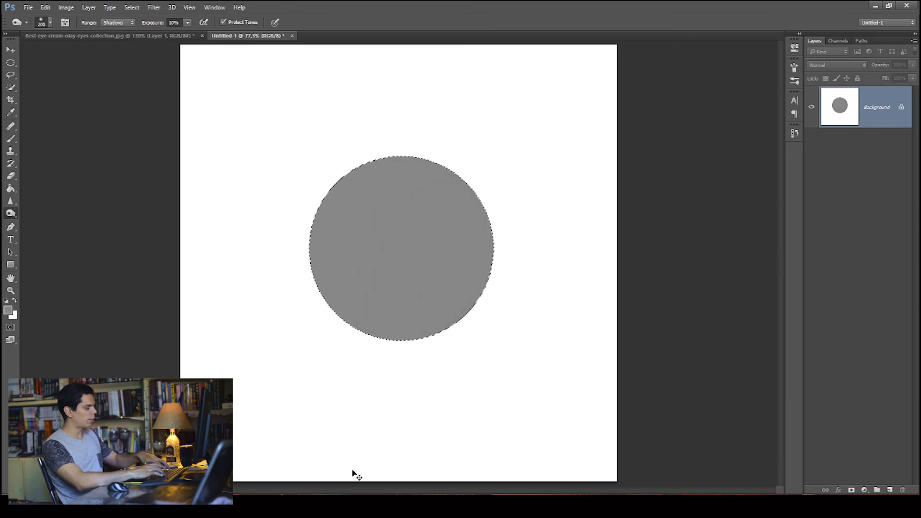
# Duplicate the Background layer and set the Burn tool's range to Midtones.
pyautogui.hotkey('ctrl', 'j')
pyautogui.click(132, 24)
pyautogui.click(113, 34)
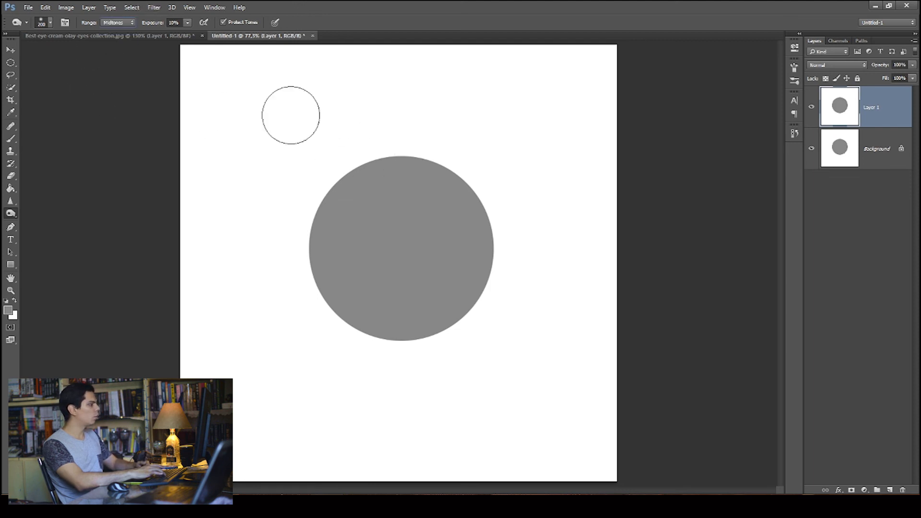
# Burn the midtones around the circle's right and lower edges with a large brush at 10% exposure, shading it like a sphere.
pyautogui.press(']')
pyautogui.press(']')
pyautogui.press(']')
pyautogui.press(']')
pyautogui.press(']')
pyautogui.press(']')
pyautogui.press(']')
pyautogui.press(']')
pyautogui.press('[')
pyautogui.press('[')
pyautogui.press('[')
pyautogui.press('[')
pyautogui.press('[')
pyautogui.press('[')
pyautogui.press('[')
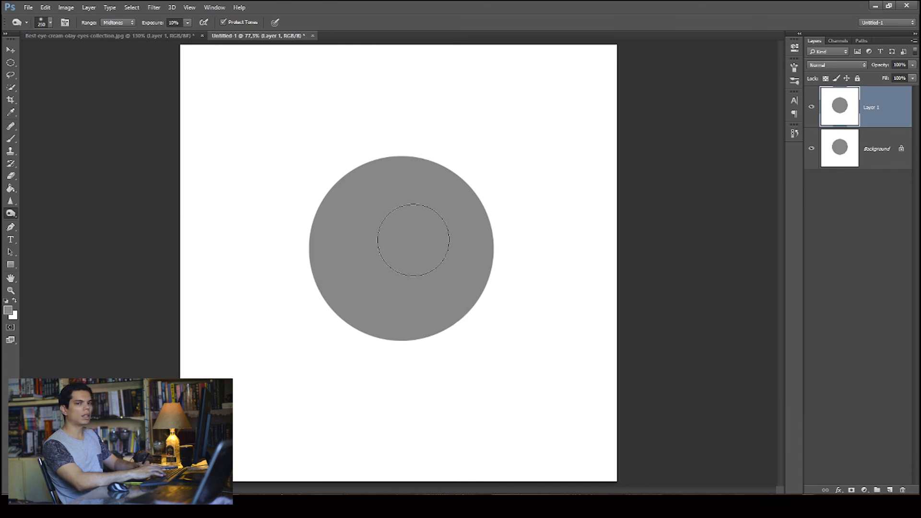
pyautogui.press(']')
pyautogui.press(']')
pyautogui.press(']')
pyautogui.press('[')
pyautogui.moveTo(472, 136)
pyautogui.mouseDown()
pyautogui.moveTo(386, 350)
pyautogui.moveTo(458, 279)
pyautogui.moveTo(310, 319)
pyautogui.moveTo(323, 323)
pyautogui.moveTo(432, 99)
pyautogui.moveTo(439, 330)
pyautogui.moveTo(479, 198)
pyautogui.moveTo(398, 139)
pyautogui.moveTo(441, 171)
pyautogui.moveTo(497, 255)
pyautogui.moveTo(470, 294)
pyautogui.moveTo(323, 296)
pyautogui.moveTo(477, 132)
pyautogui.moveTo(305, 336)
pyautogui.moveTo(438, 139)
pyautogui.moveTo(310, 306)
pyautogui.moveTo(403, 359)
pyautogui.moveTo(302, 336)
pyautogui.mouseUp()
pyautogui.press('[')
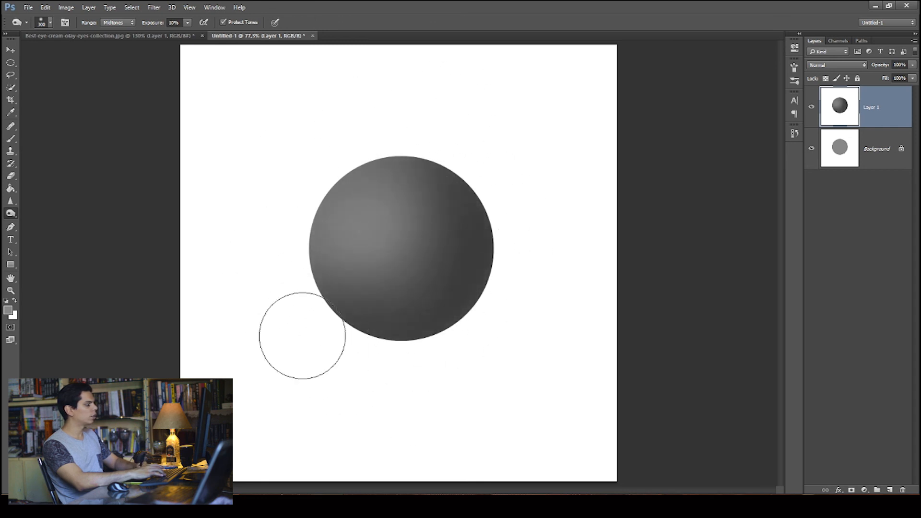
pyautogui.press('[')
pyautogui.press('[')
pyautogui.press('[')
pyautogui.press('[')
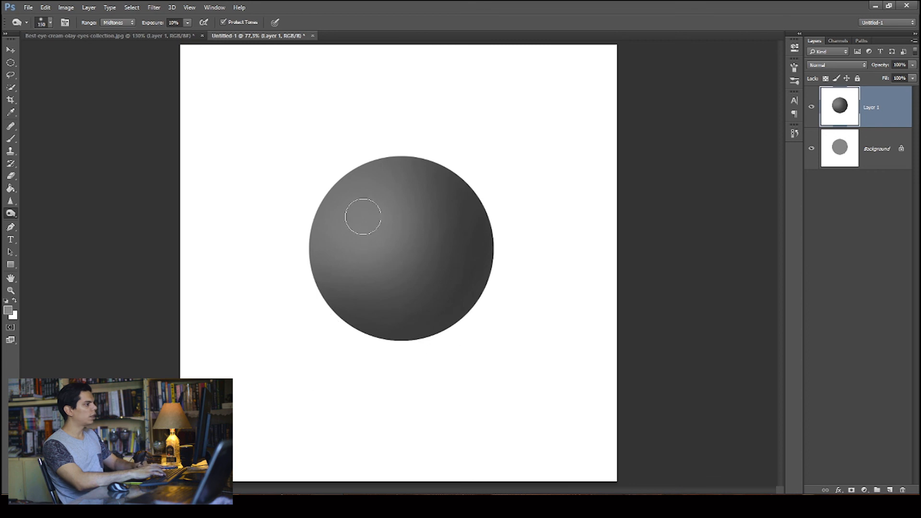
# Set the Burn range to Shadows and darken the sphere's lower-right edge with a 200 px brush.
pyautogui.click(116, 22)
pyautogui.click(113, 30)
pyautogui.press(']')
pyautogui.press(']')
pyautogui.press(']')
pyautogui.press(']')
pyautogui.press(']')
pyautogui.press(']')
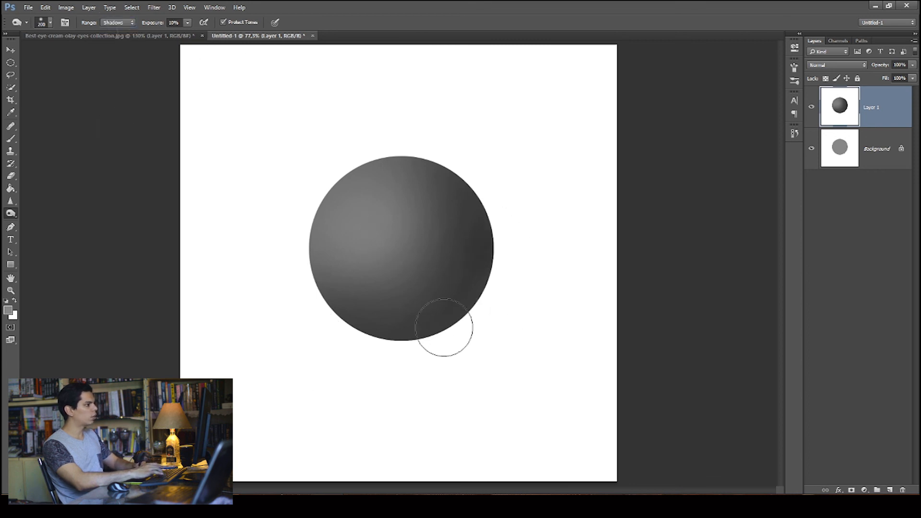
pyautogui.press('[')
pyautogui.press('[')
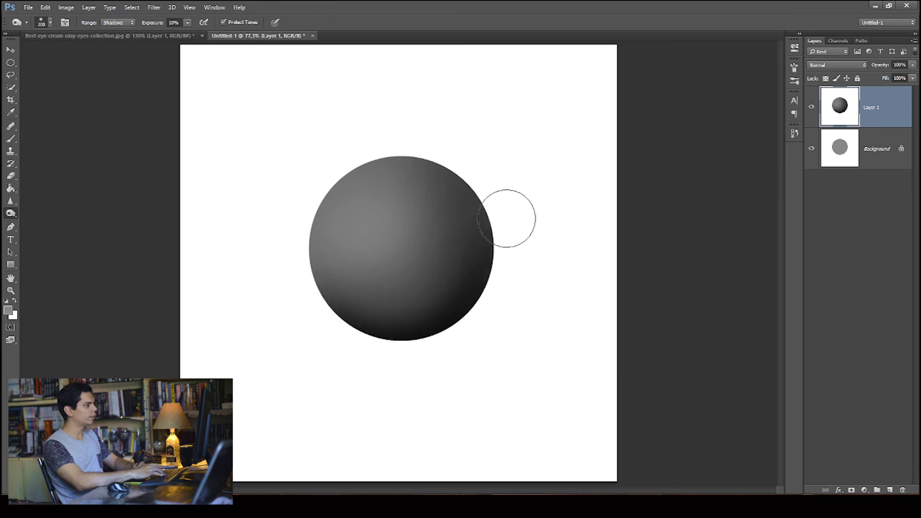
pyautogui.press(']')
# Set the Burn range back to Midtones and deepen the shading around the sphere with brushes of 250 to 300 px.
pyautogui.click(118, 23)
pyautogui.click(114, 31)
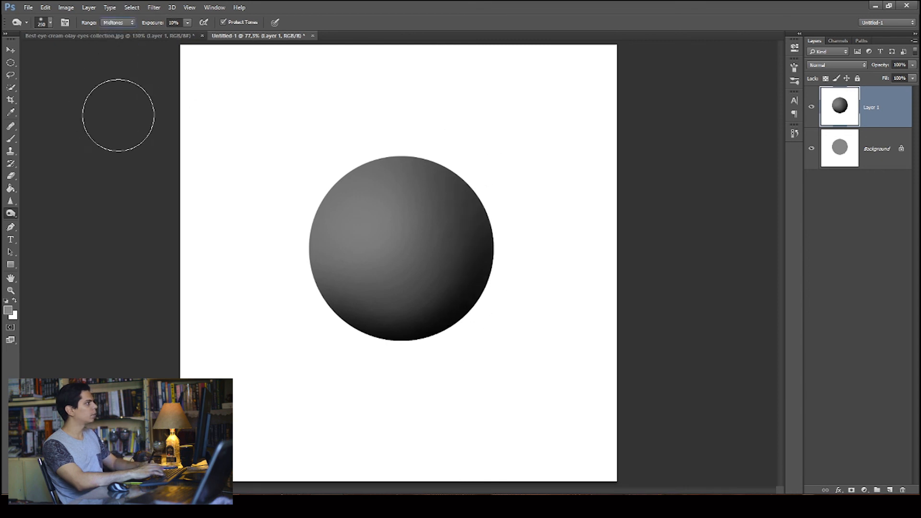
pyautogui.press(']')
pyautogui.press(']')
pyautogui.press(']')
pyautogui.press(']')
pyautogui.press(']')
pyautogui.press(']')
pyautogui.press(']')
pyautogui.press(']')
pyautogui.press(']')
pyautogui.press(']')
pyautogui.press('[')
pyautogui.press('[')
pyautogui.press('[')
pyautogui.press('[')
pyautogui.press('[')
pyautogui.press('[')
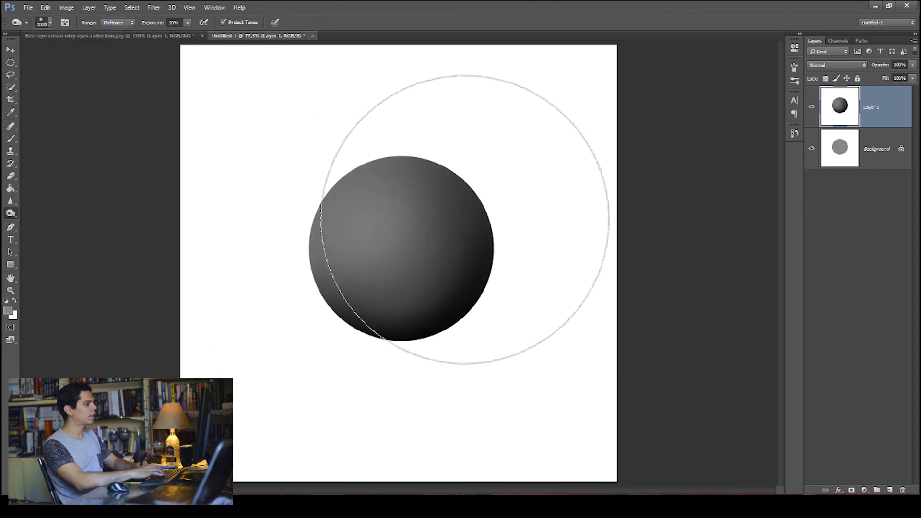
pyautogui.press('[')
pyautogui.press('[')
pyautogui.press('[')
pyautogui.press('[')
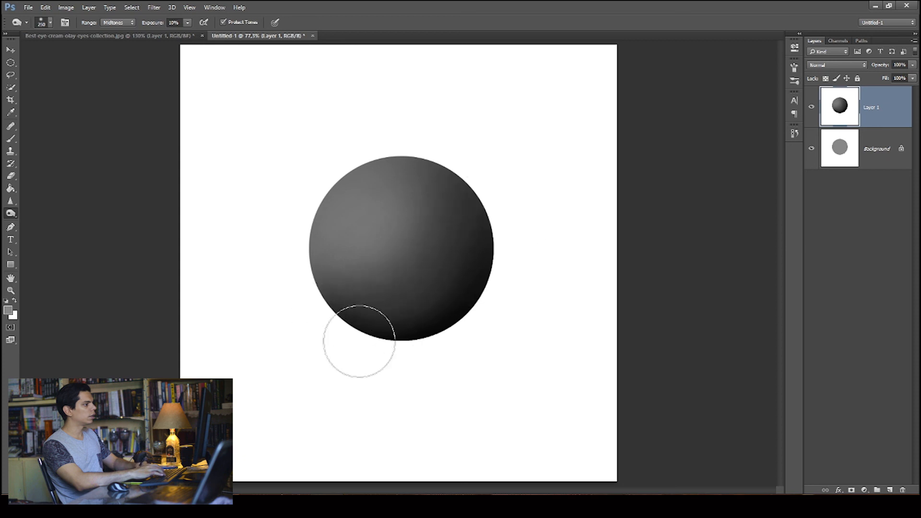
pyautogui.press(']')
pyautogui.press(']')
pyautogui.press('[')
pyautogui.press('[')
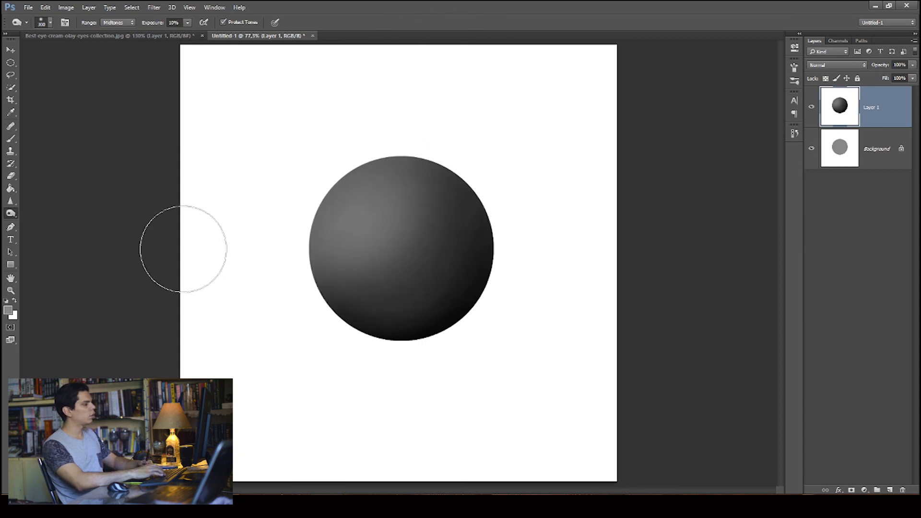
# Switch to the Dodge tool with the Midtones range and lighten the upper-left part of the sphere with an enlarged brush.
pyautogui.rightClick(11, 213)
pyautogui.click(43, 212)
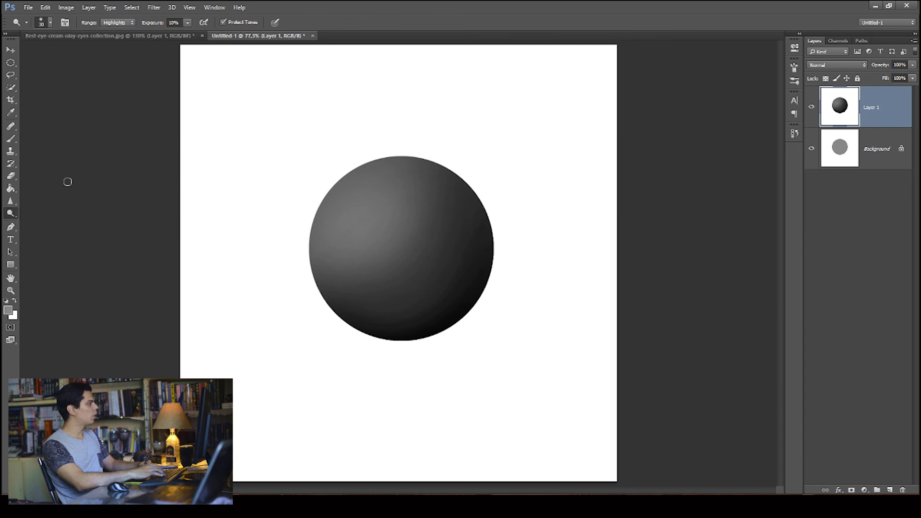
pyautogui.click(116, 22)
pyautogui.click(111, 36)
pyautogui.click(111, 22)
pyautogui.click(112, 37)
pyautogui.press(']')
pyautogui.press(']')
pyautogui.press(']')
pyautogui.press(']')
pyautogui.press('[')
pyautogui.moveTo(390, 219)
pyautogui.mouseDown()
pyautogui.moveTo(408, 197)
pyautogui.moveTo(442, 272)
pyautogui.mouseUp()
# Build up a brighter spot on the sphere's upper left with smaller Dodge strokes in the midtones.
pyautogui.press('[')
pyautogui.press('[')
pyautogui.moveTo(368, 190)
pyautogui.mouseDown()
pyautogui.moveTo(391, 190)
pyautogui.moveTo(384, 252)
pyautogui.moveTo(390, 197)
pyautogui.moveTo(373, 263)
pyautogui.mouseUp()
pyautogui.press('[')
pyautogui.press('[')
pyautogui.press(']')
pyautogui.moveTo(363, 191); pyautogui.dragTo(361, 211)
# Set the Dodge range to Highlights and brighten the sphere's upper-left light spot with a 300 px brush.
pyautogui.press(']')
pyautogui.press(']')
pyautogui.click(117, 22)
pyautogui.click(109, 41)
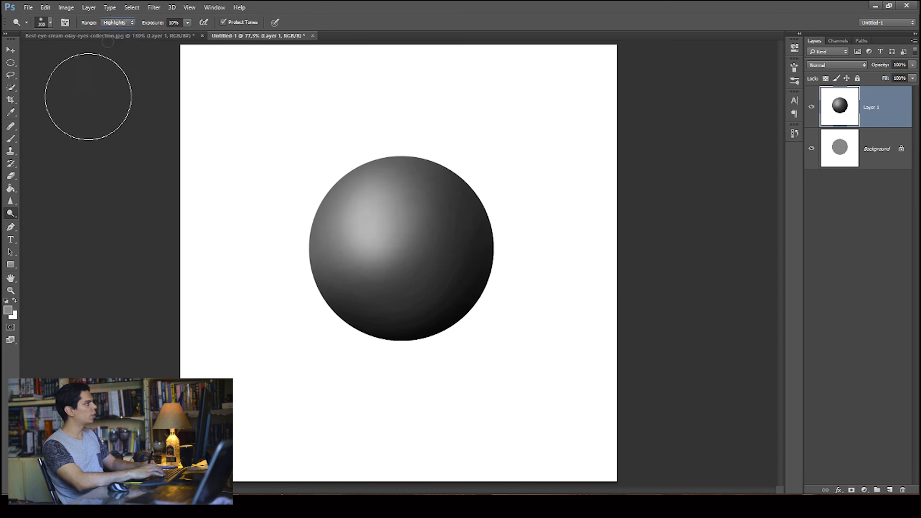
pyautogui.moveTo(379, 219); pyautogui.dragTo(366, 221)
pyautogui.press('[')
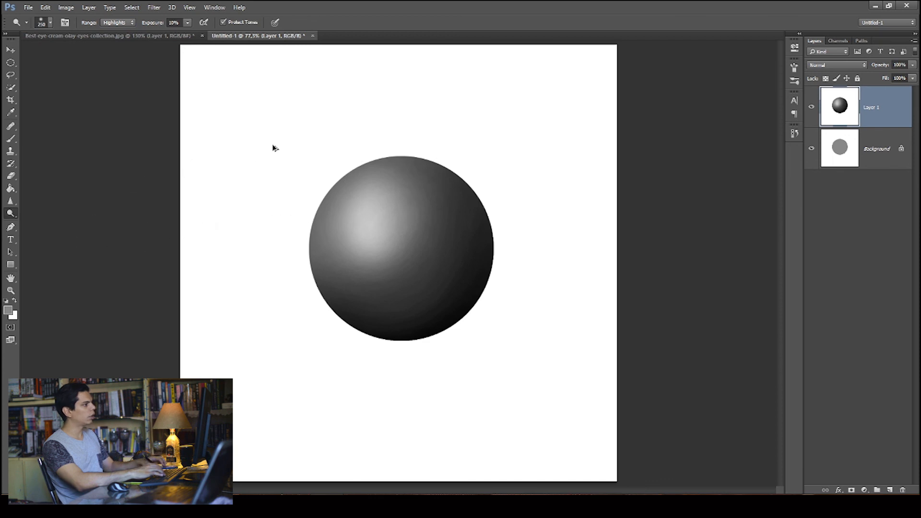
# Compare the shaded sphere with the flat gray circle by repeatedly hiding and showing Layer 1.
pyautogui.click(815, 108)
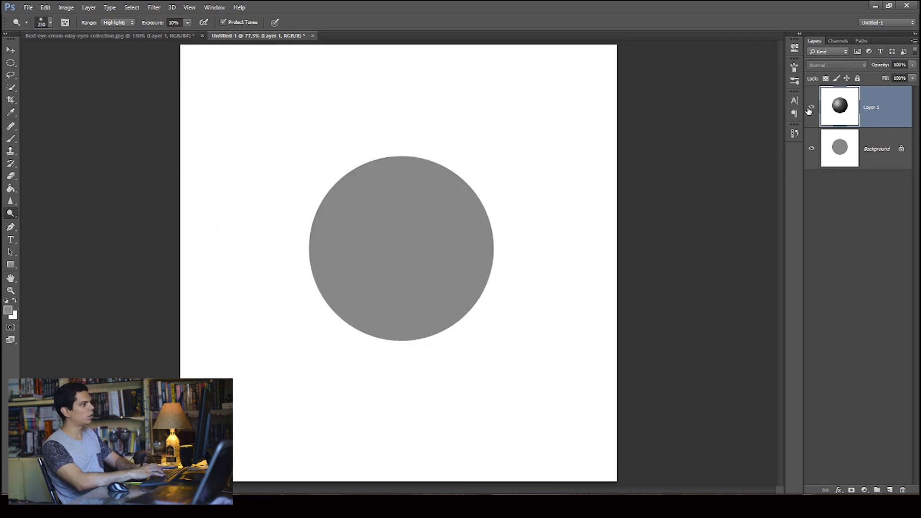
pyautogui.click(816, 107)
pyautogui.hotkey('ctrl', '-')
pyautogui.hotkey('ctrl', '-')
pyautogui.hotkey('ctrl', '-')
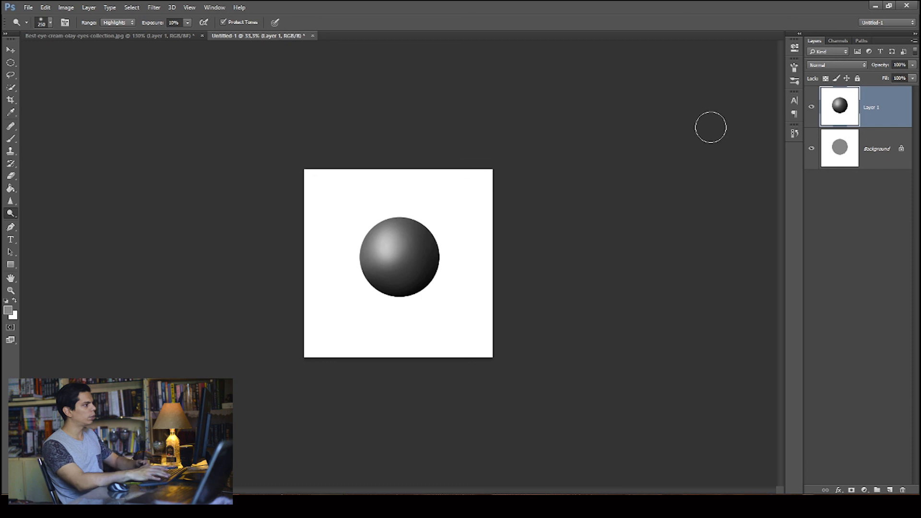
pyautogui.click(815, 108)
pyautogui.click(815, 108)
pyautogui.click(815, 107)
pyautogui.click(814, 106)
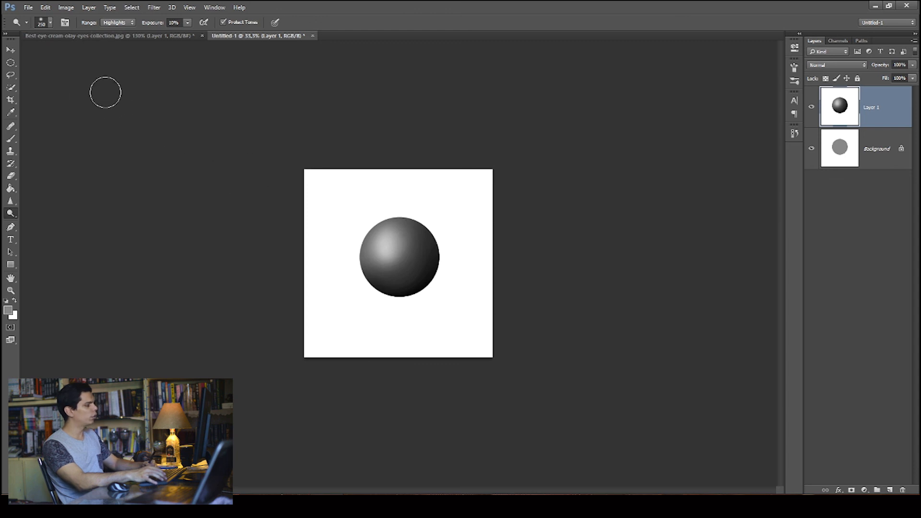
pyautogui.hotkey('ctrl', '0')
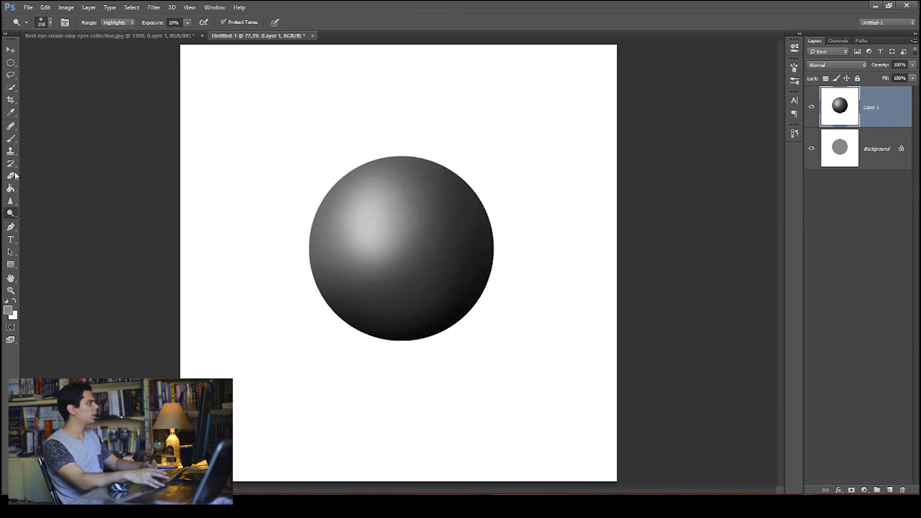
# Cycle the Burn tool's range through Shadows, Midtones and Highlights, and return to the Dodge tool.
pyautogui.press('[')
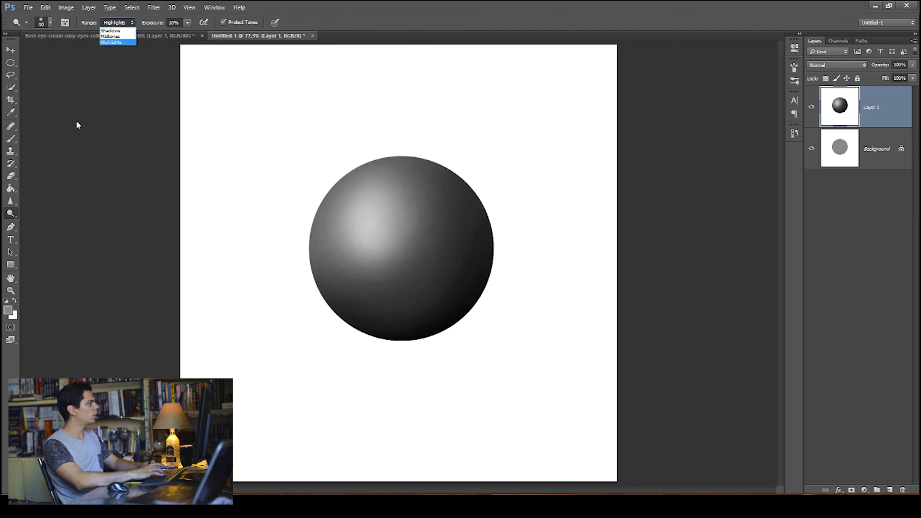
pyautogui.click(7, 217)
pyautogui.rightClick(11, 213)
pyautogui.click(38, 223)
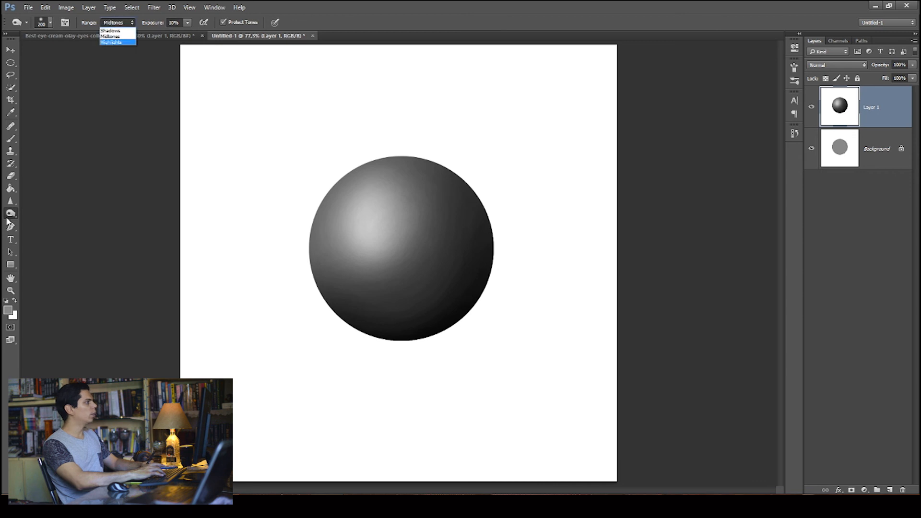
pyautogui.click(113, 31)
pyautogui.click(111, 25)
pyautogui.click(110, 36)
pyautogui.click(110, 24)
pyautogui.click(114, 38)
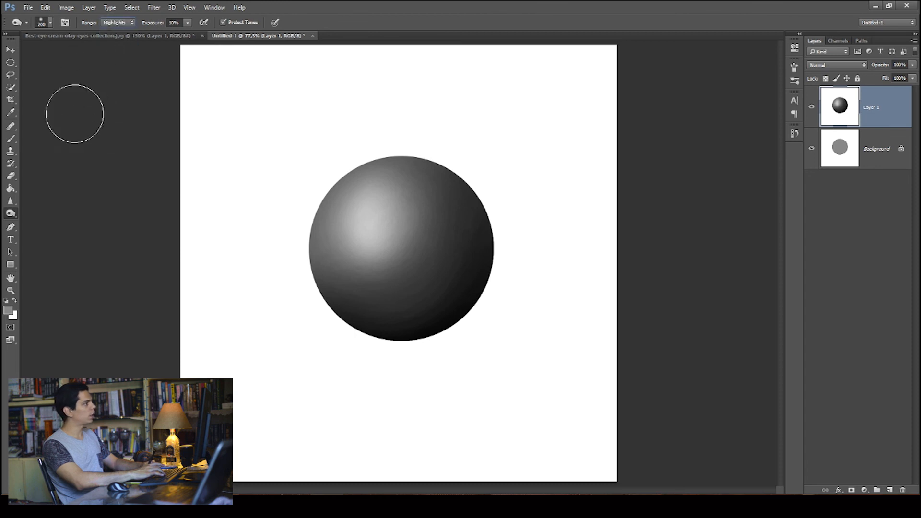
pyautogui.rightClick(12, 215)
pyautogui.click(35, 212)
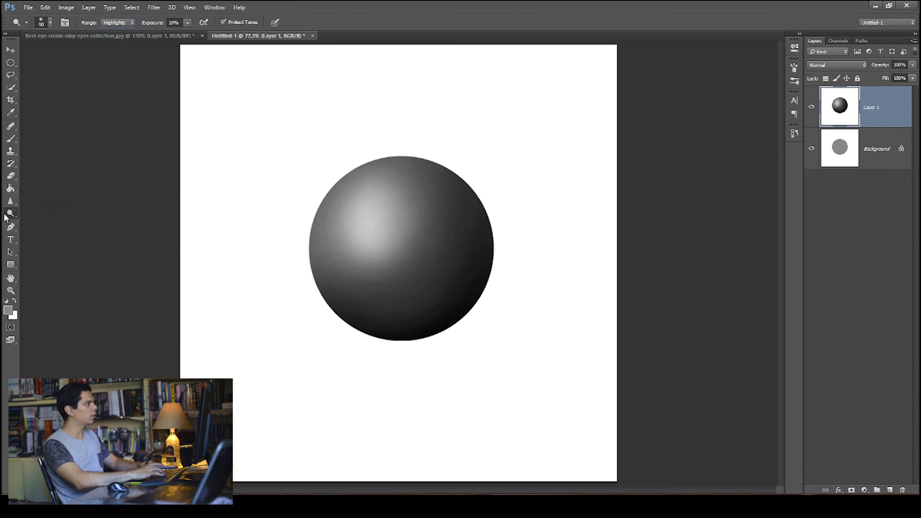
# Switch the Dodge tool's range back and forth between Highlights and Midtones.
pyautogui.click(113, 23)
pyautogui.click(113, 43)
pyautogui.click(113, 23)
pyautogui.click(110, 37)
pyautogui.click(111, 23)
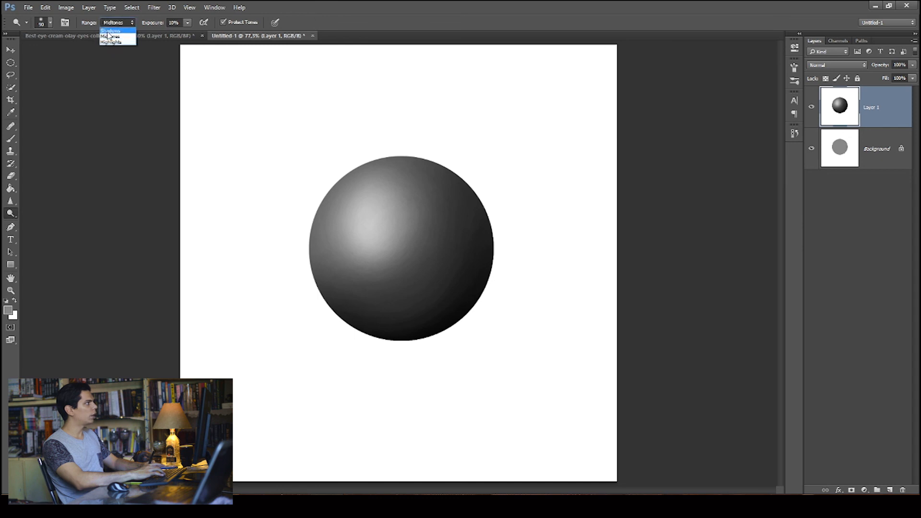
pyautogui.click(109, 23)
pyautogui.click(112, 42)
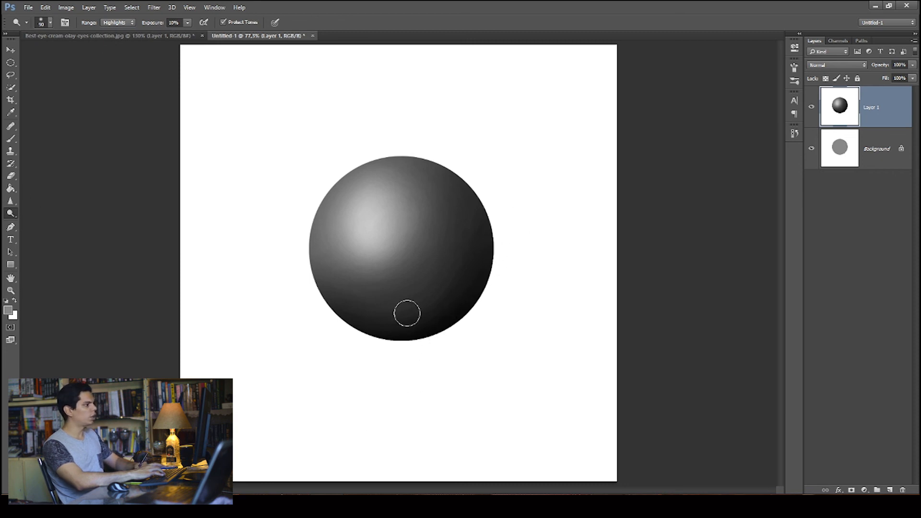
# Set the Dodge range to Shadows and brighten a diagonal band along the sphere's lower-right edge with repeated strokes of a roughly 100 px brush.
pyautogui.click(118, 23)
pyautogui.click(113, 31)
pyautogui.press(']')
pyautogui.press(']')
pyautogui.press(']')
pyautogui.press(']')
pyautogui.press(']')
pyautogui.press(']')
pyautogui.press(']')
pyautogui.press(']')
pyautogui.press(']')
pyautogui.press(']')
pyautogui.press('[')
pyautogui.press('[')
pyautogui.press('[')
pyautogui.press('[')
pyautogui.press('[')
pyautogui.press('[')
pyautogui.press('[')
pyautogui.press('[')
pyautogui.moveTo(515, 246); pyautogui.dragTo(423, 354)
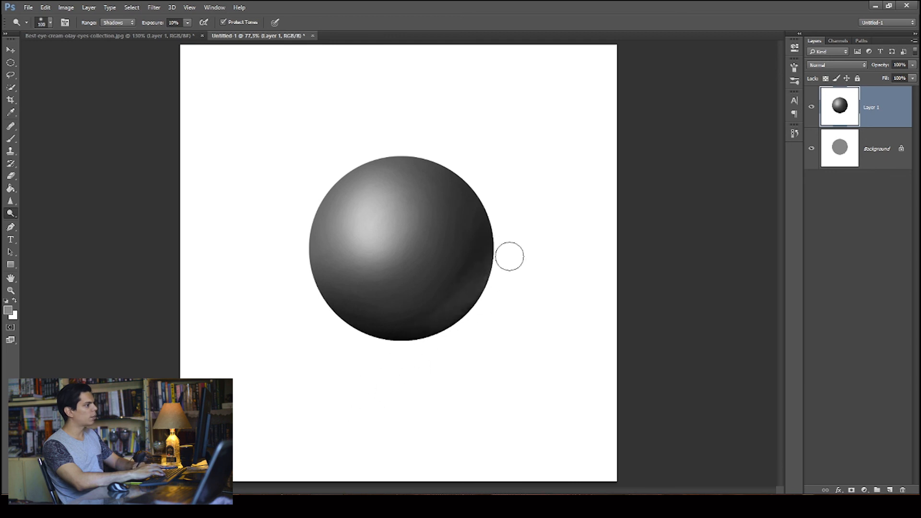
pyautogui.press(']')
pyautogui.moveTo(508, 259); pyautogui.dragTo(427, 352)
pyautogui.moveTo(523, 223)
pyautogui.mouseDown()
pyautogui.moveTo(457, 331)
pyautogui.moveTo(404, 387)
pyautogui.moveTo(422, 354)
pyautogui.mouseUp()
# Reduce the Dodge brush to 50 px and paint a light streak across the sphere's dark upper-right area.
pyautogui.press('[')
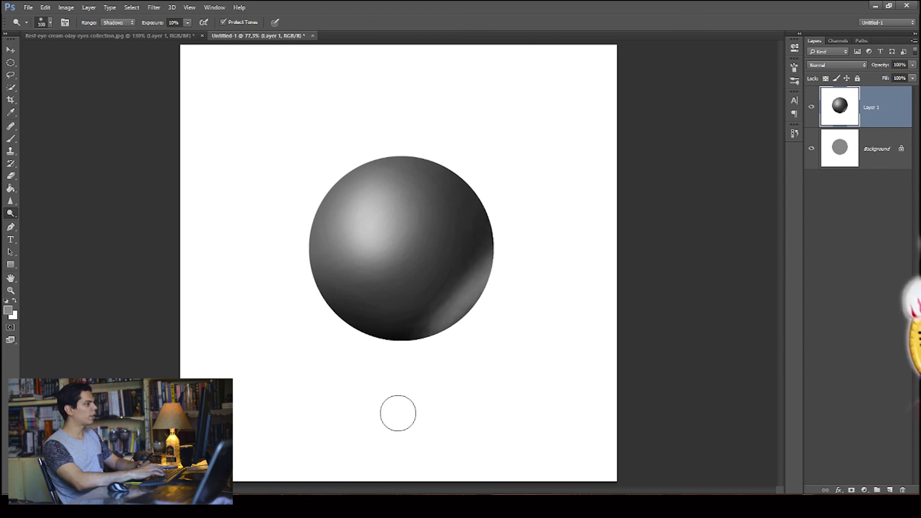
pyautogui.press('[')
pyautogui.press('[')
pyautogui.press('[')
pyautogui.press('[')
pyautogui.press('[')
pyautogui.press('[')
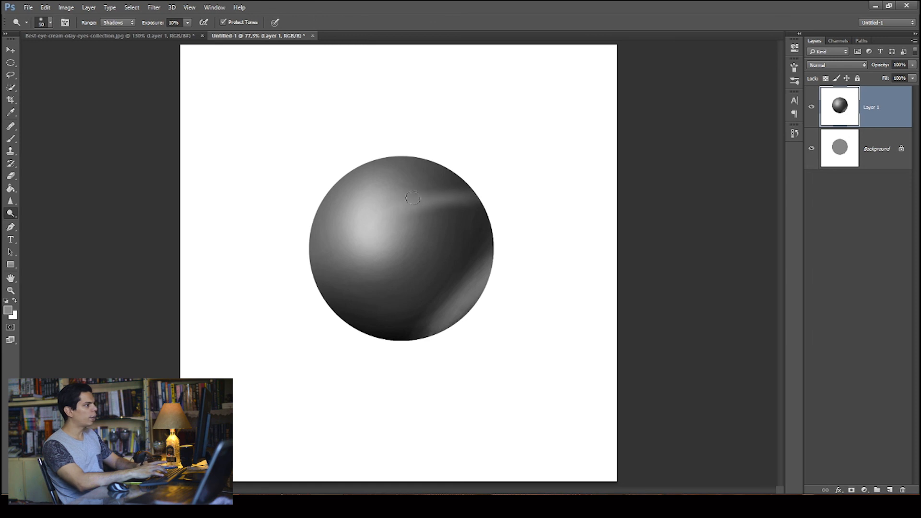
# Darken the sphere's upper-right edge and the adjoining white background using the Burn tool with the Highlights range and a 200 px brush.
pyautogui.click(48, 221)
pyautogui.moveTo(380, 215)
pyautogui.mouseDown()
pyautogui.moveTo(440, 231)
pyautogui.moveTo(470, 195)
pyautogui.moveTo(414, 195)
pyautogui.moveTo(463, 205)
pyautogui.moveTo(472, 196)
pyautogui.moveTo(456, 249)
pyautogui.moveTo(424, 251)
pyautogui.moveTo(444, 169)
pyautogui.moveTo(490, 210)
pyautogui.moveTo(481, 155)
pyautogui.moveTo(398, 205)
pyautogui.moveTo(467, 191)
pyautogui.moveTo(490, 220)
pyautogui.mouseUp()
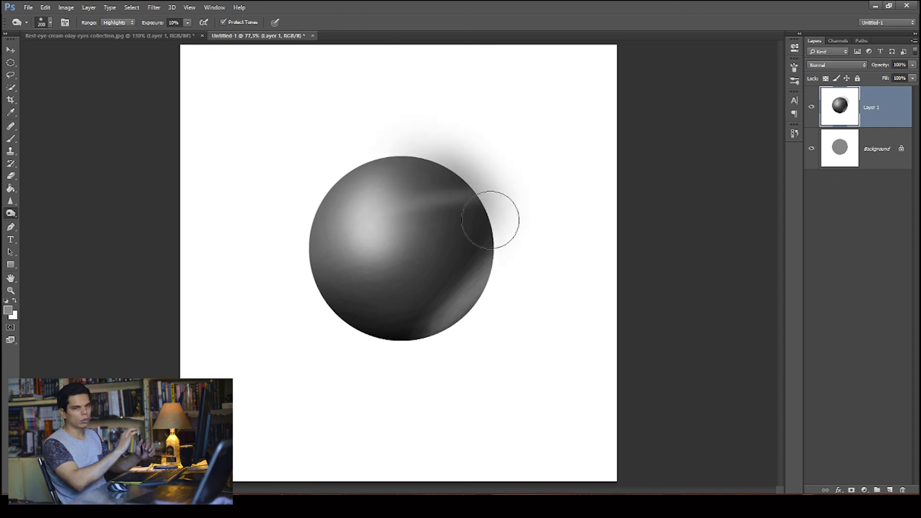